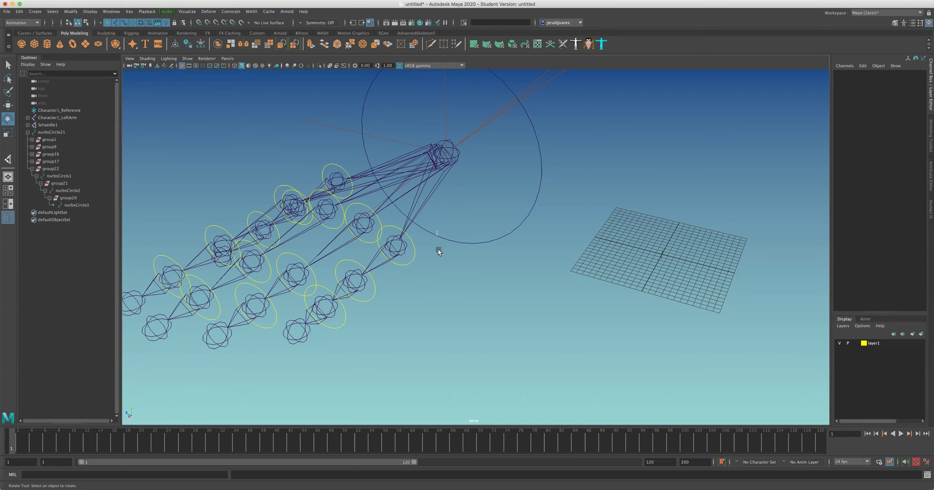
Test the Pinky Finger Curl attribute of the large wrist control nurbsCircle21 and undo the change.
left_click(438, 245)
left_click(879, 137)
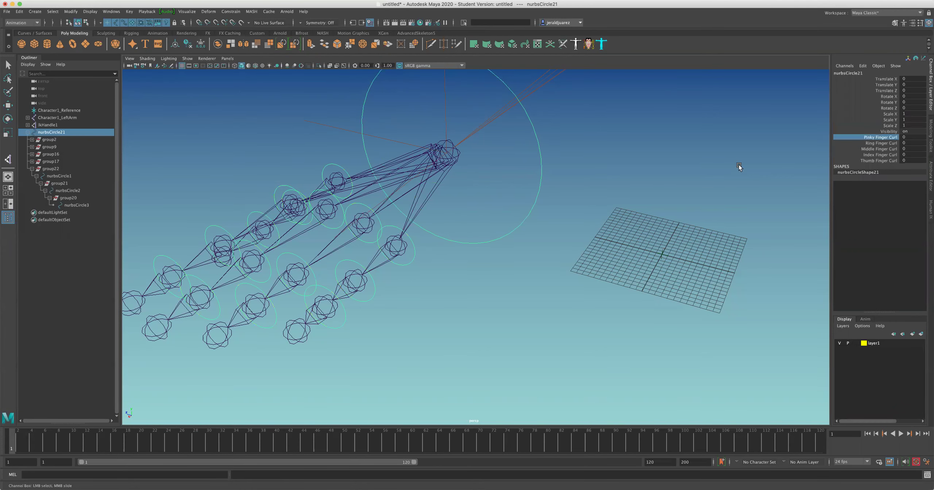
middle_click_drag(416, 207, 416, 254)
key("super+z")
left_click(884, 145)
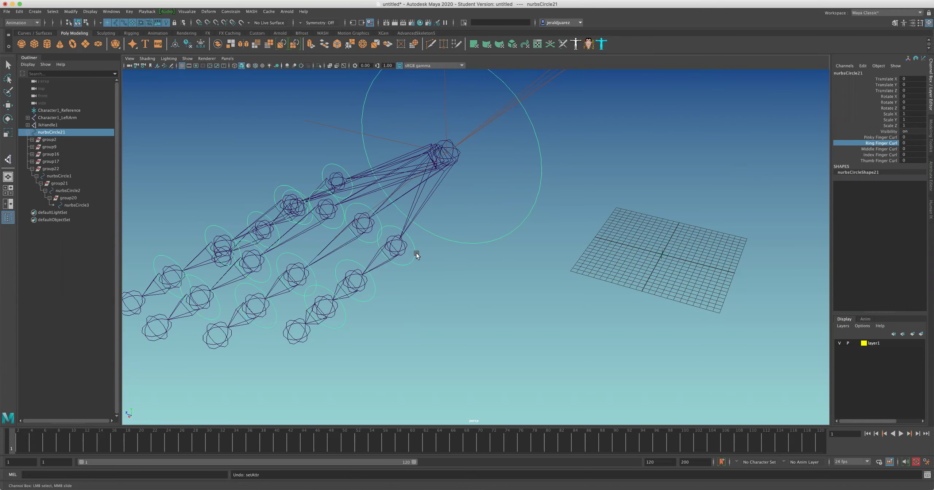
Collapse the group22 hierarchy and examine the hand's finger and thumb controls from several angles.
left_click_drag(417, 255, 463, 258, "alt")
left_click(579, 239)
left_click_drag(545, 257, 492, 250, "alt")
middle_click_drag(451, 216, 547, 271, "alt")
left_click(32, 169)
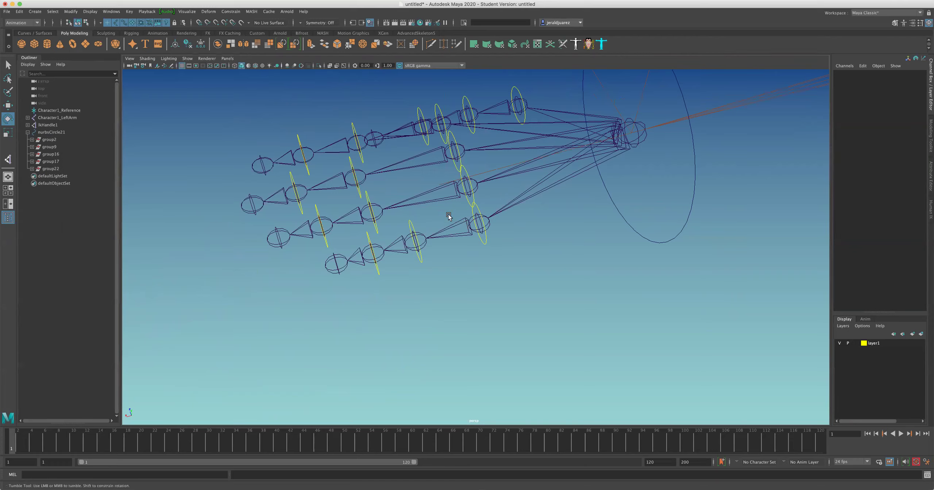
left_click_drag(448, 214, 328, 194, "alt")
middle_click_drag(547, 350, 398, 227, "alt")
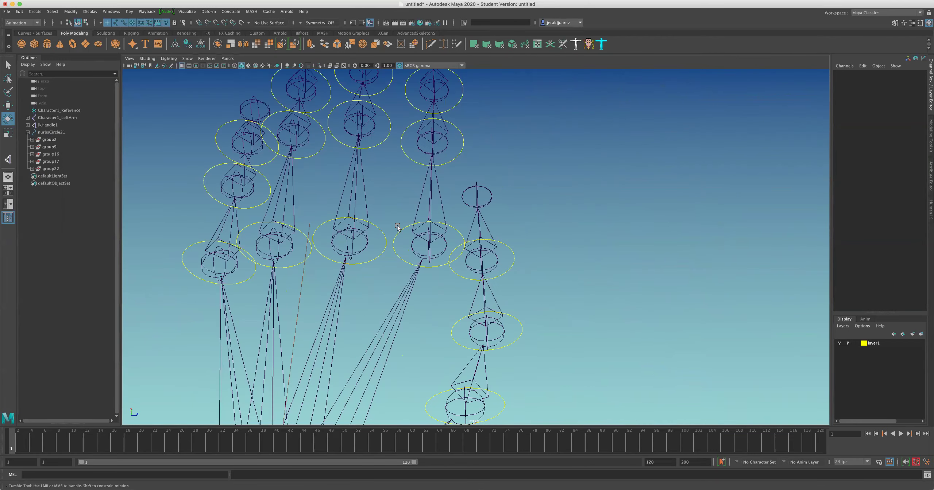
left_click_drag(398, 227, 383, 222, "alt")
middle_click_drag(382, 222, 397, 172, "alt")
left_click_drag(397, 172, 444, 193, "alt")
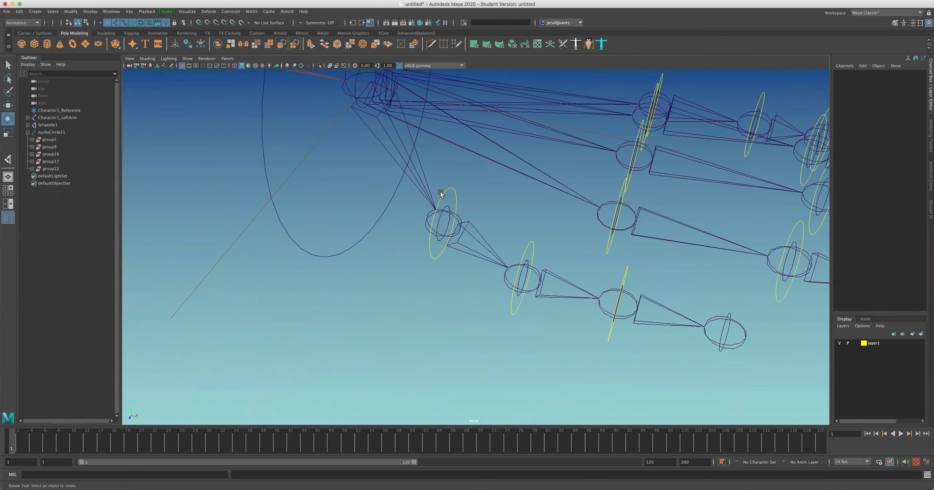
Expand the full group2 hierarchy and examine how the three thumb control circles and their groups are nested.
left_click(445, 193)
key("w")
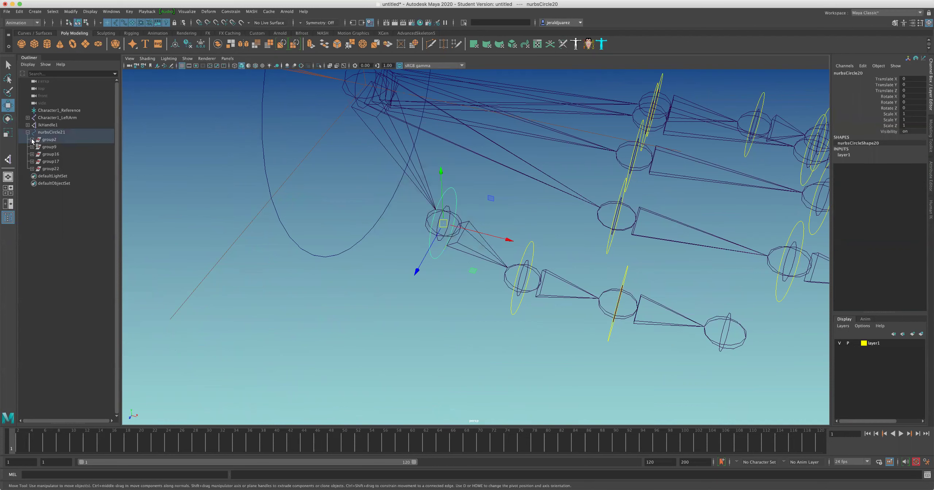
left_click(32, 139, "shift")
left_click(69, 176)
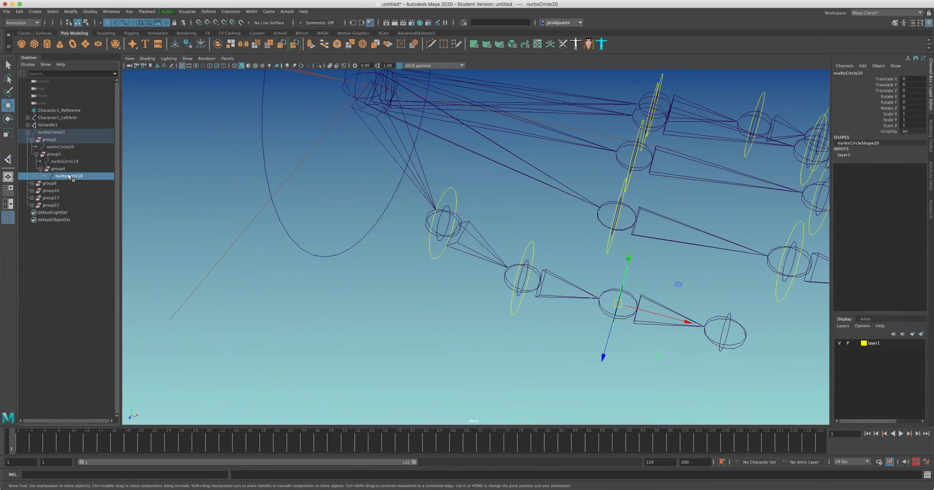
left_click(64, 169)
left_click(56, 146)
left_click(54, 140)
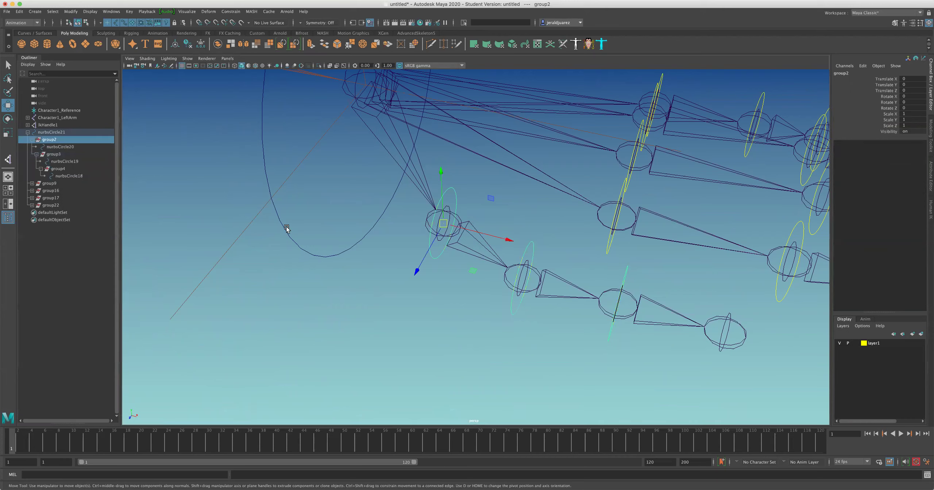
left_click_drag(286, 229, 395, 254, "alt")
left_click(394, 254)
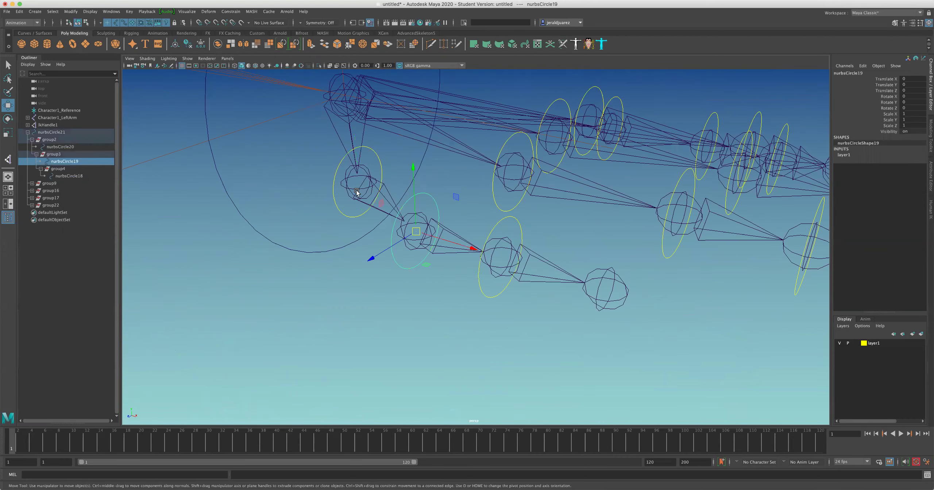
left_click(377, 162)
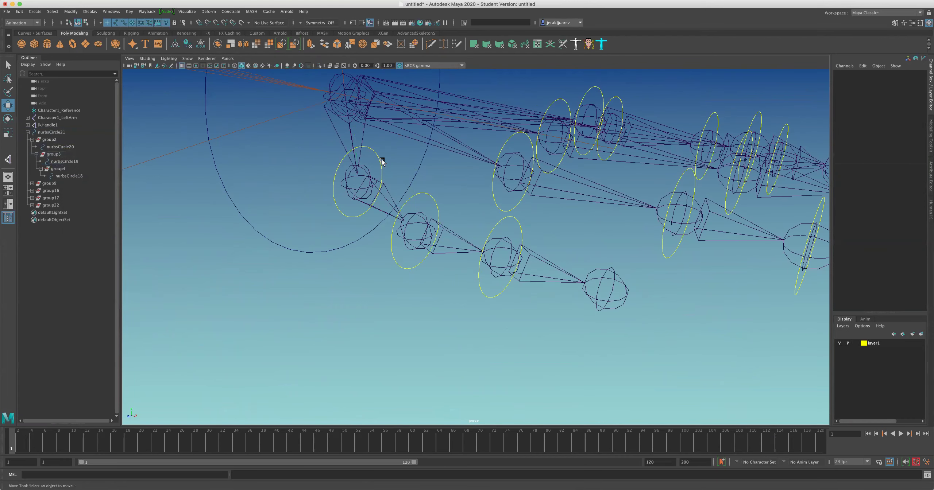
Parent group4, which holds the last thumb control, under the middle thumb control nurbsCircle19.
left_click(51, 140)
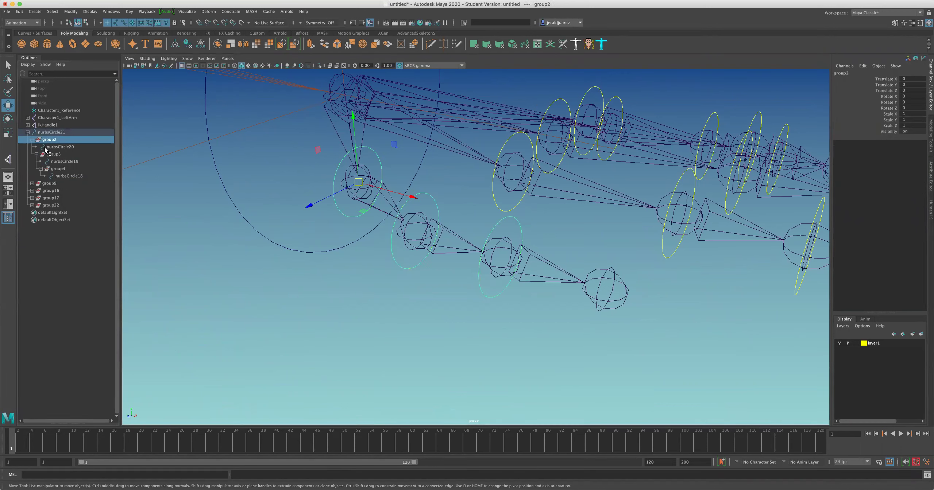
left_click(62, 176)
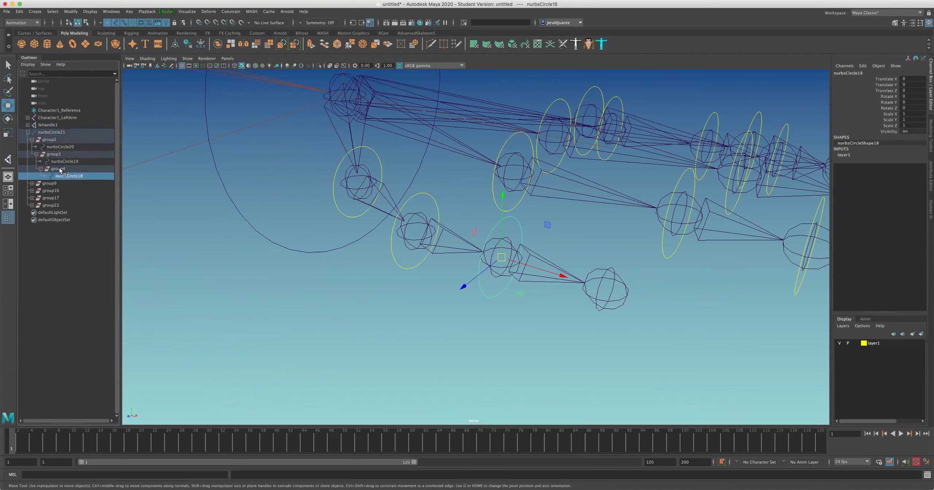
left_click(58, 169)
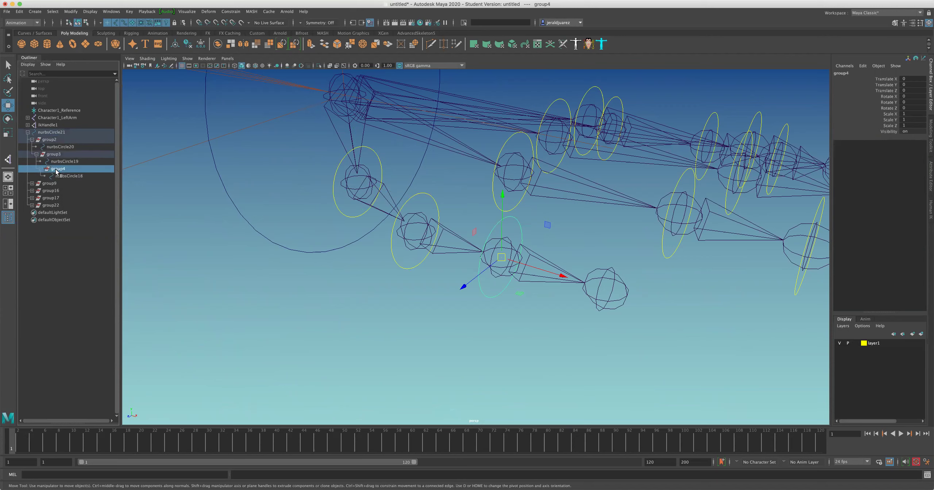
left_click(58, 163)
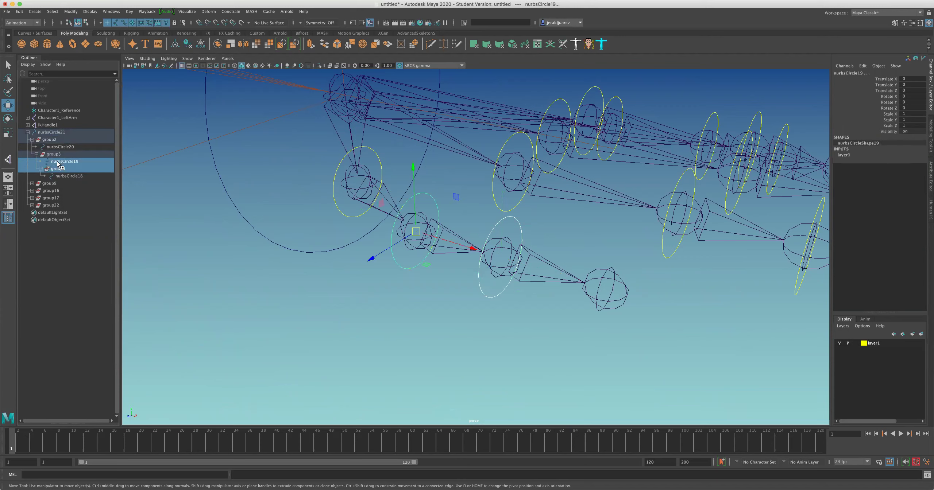
left_click_drag(58, 164, 59, 165)
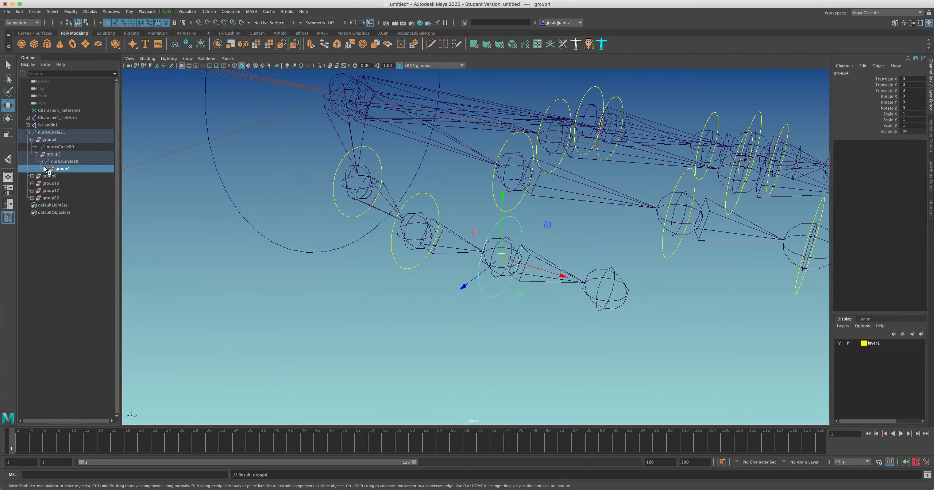
Parent group3 under the base thumb control nurbsCircle20 and expand it to check the resulting thumb chain.
left_click(62, 174)
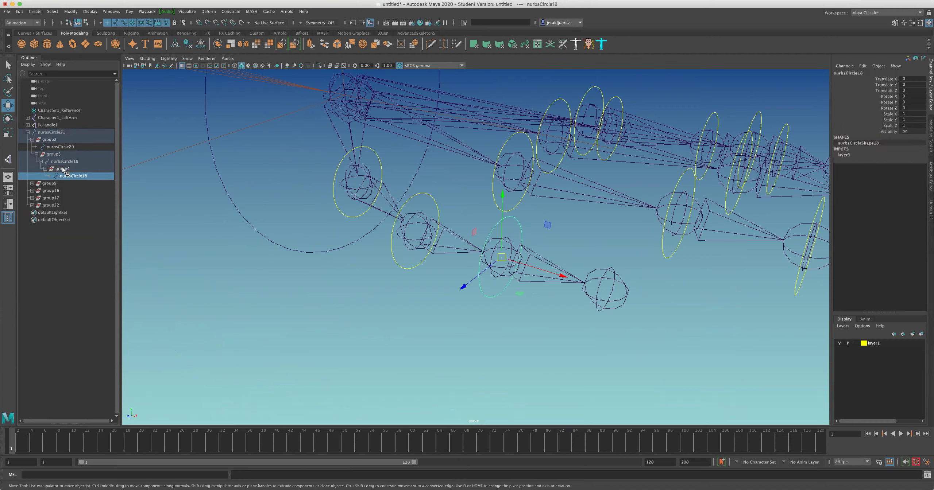
left_click(61, 167)
left_click(50, 161)
left_click(51, 155)
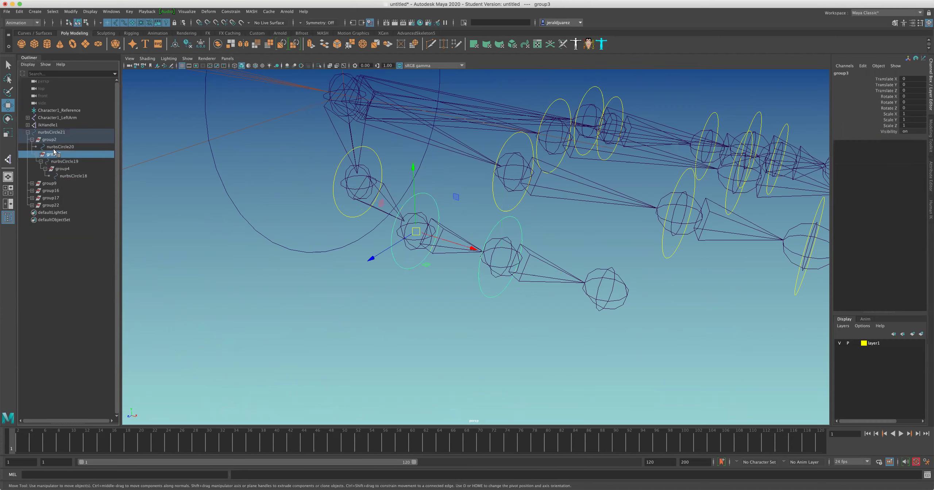
left_click(54, 147)
left_click_drag(54, 149, 53, 149)
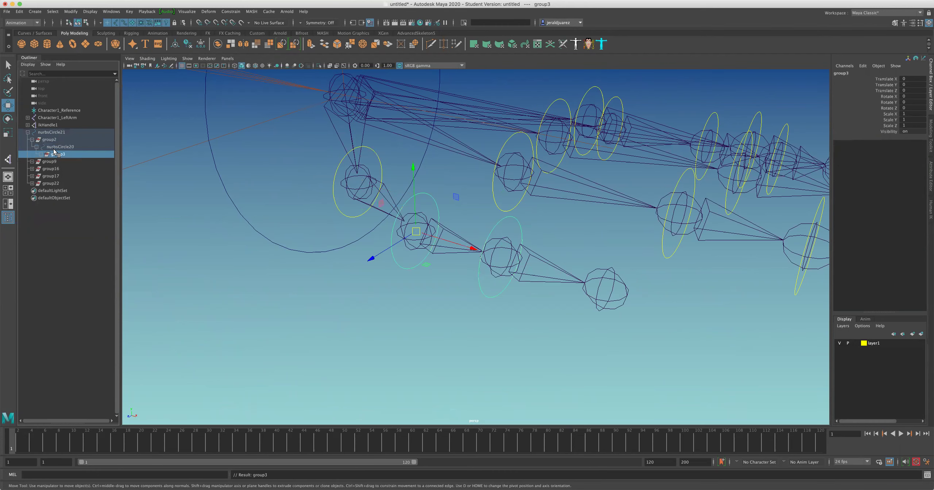
left_click(41, 155)
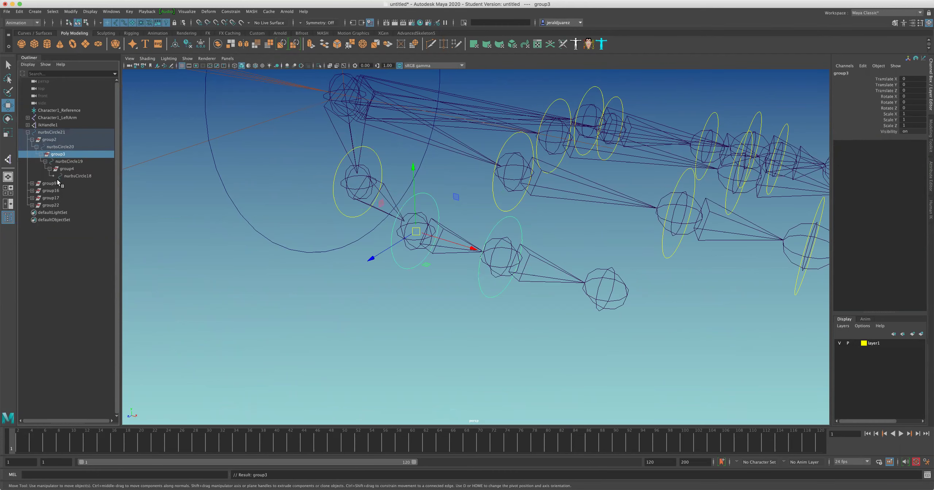
left_click(73, 176)
left_click(54, 140)
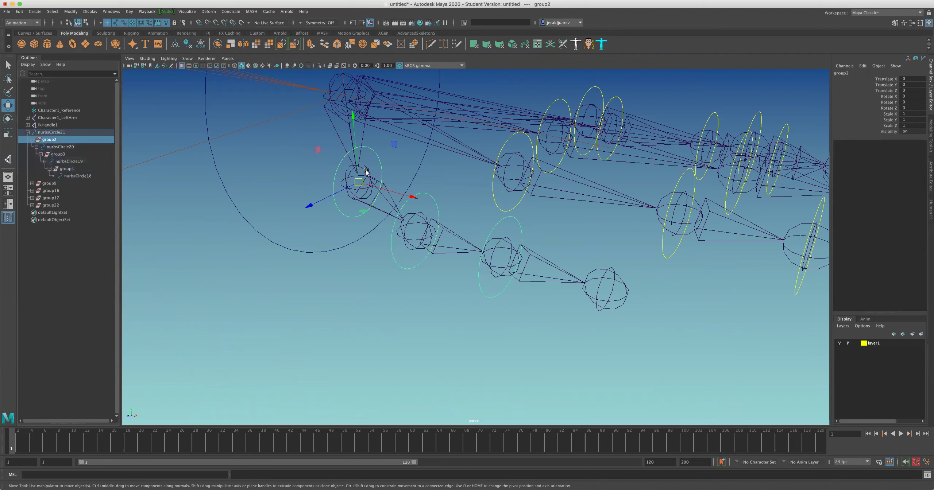
Select the three thumb control circles, test rotating them together, undo the rotation and clear the selection.
left_click(372, 156)
left_click(372, 151)
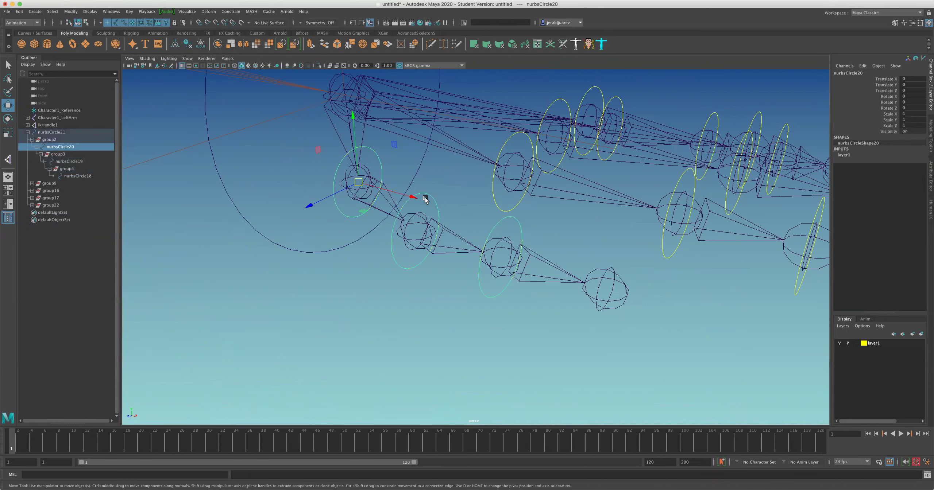
left_click(427, 195, "shift")
left_click(494, 223, "shift")
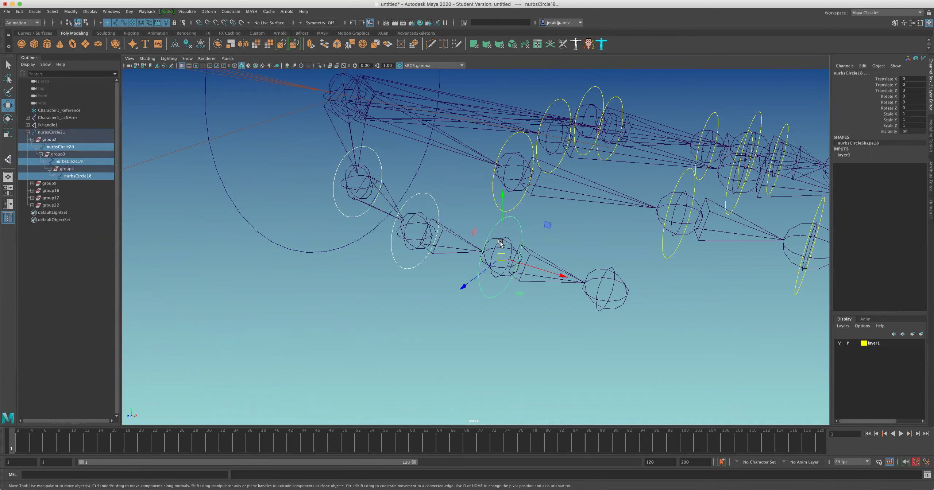
key("e")
mouse_move(503, 294)
left_mouse_down()
mouse_move(536, 271)
mouse_move(544, 223)
mouse_move(410, 285)
mouse_move(435, 298)
mouse_move(443, 277)
mouse_move(470, 271)
left_mouse_up()
key("super+z")
key("super+z")
left_click_drag(381, 290, 520, 334, "alt")
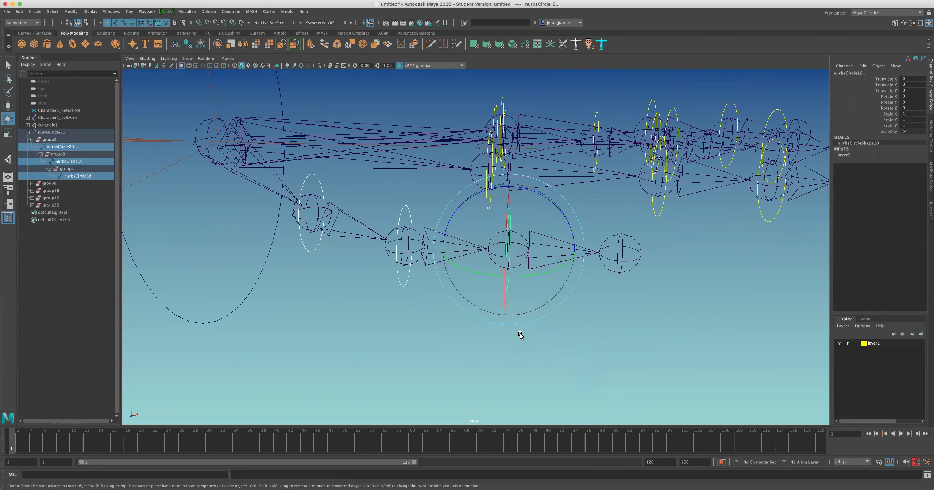
key("q")
left_click(179, 192)
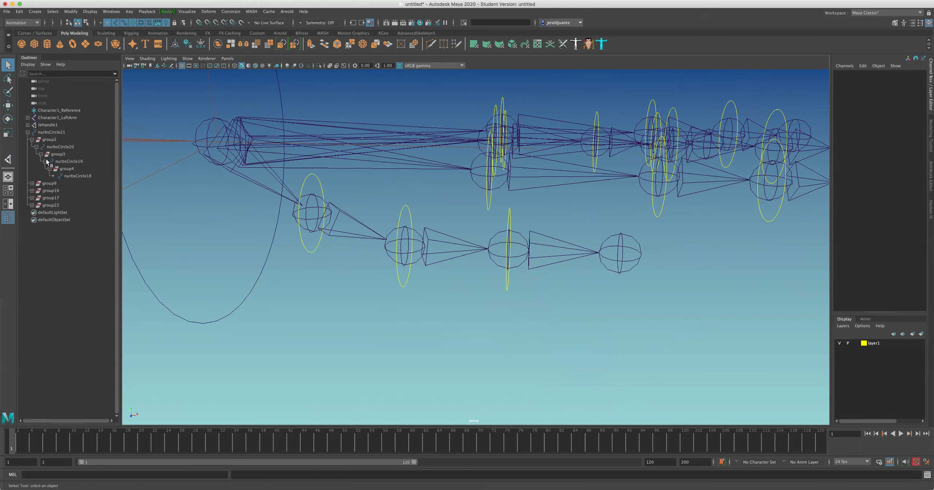
Open the Set Driven Key window.
middle_click_drag(50, 173, 104, 180)
left_click_drag(437, 233, 383, 167, "alt")
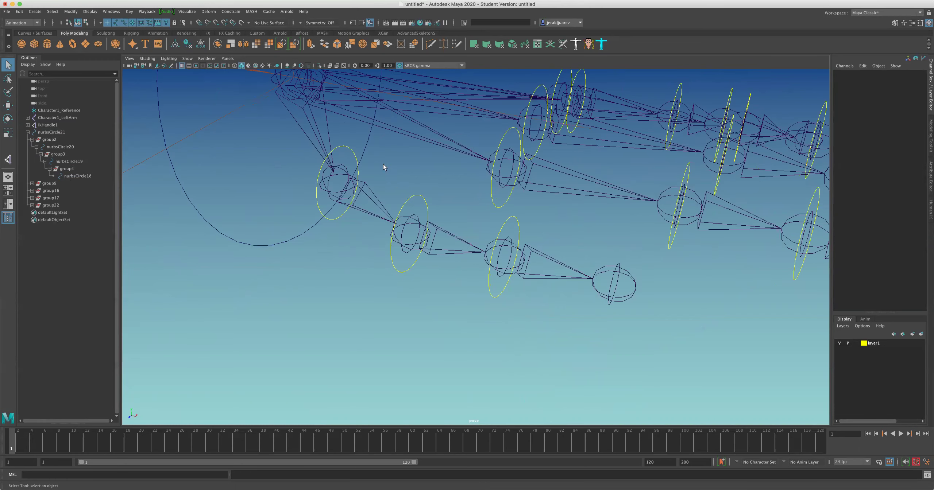
left_click_drag(439, 200, 320, 153, "alt")
left_click(129, 12)
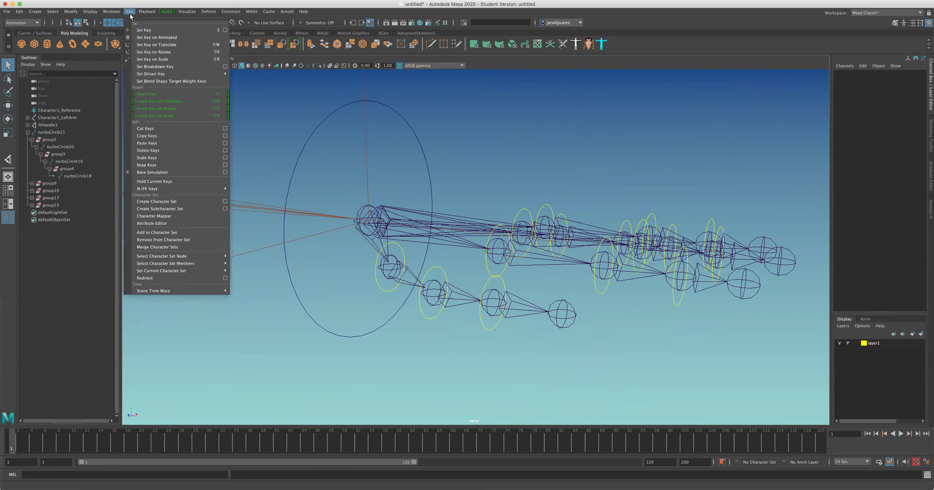
mouse_move(204, 74)
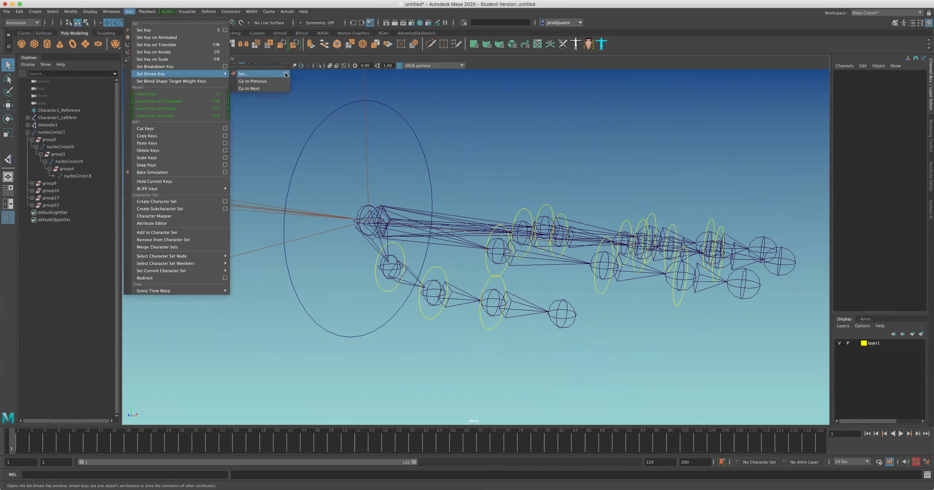
left_click(286, 75)
Load the wrist control nurbsCircle21 as the driver and choose its Thumb Finger Curl attribute.
left_click_drag(371, 249, 329, 93, "alt")
left_click(328, 94)
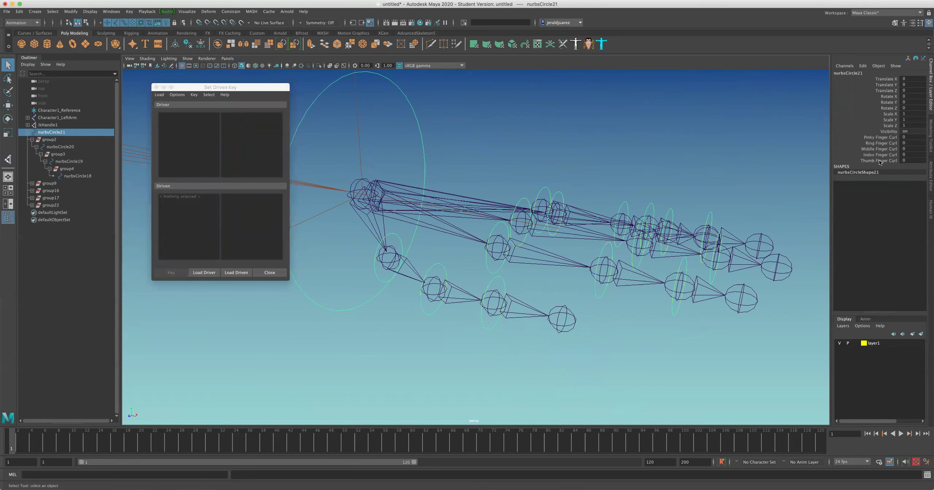
left_click(879, 161)
left_click(204, 273)
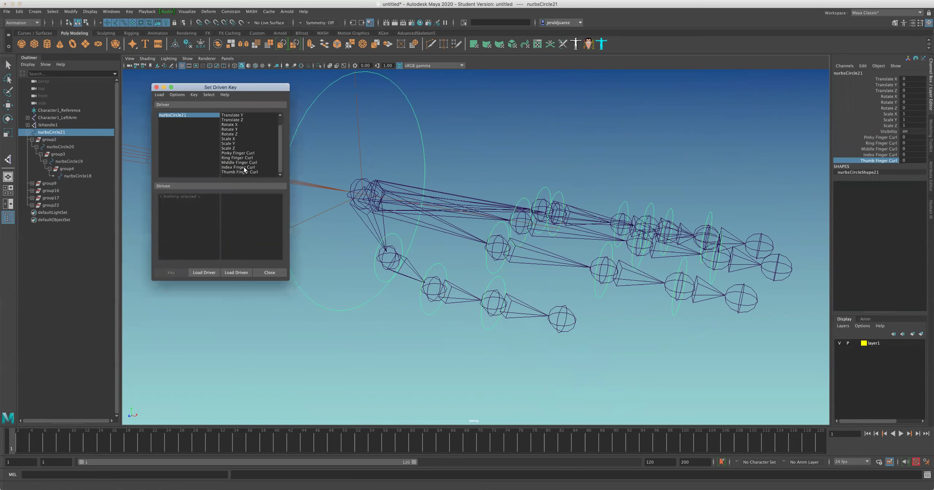
left_click(248, 172)
Load the thumb groups group2, group3 and group4 as the driven objects.
left_click_drag(328, 197, 401, 223, "alt")
left_click(404, 235)
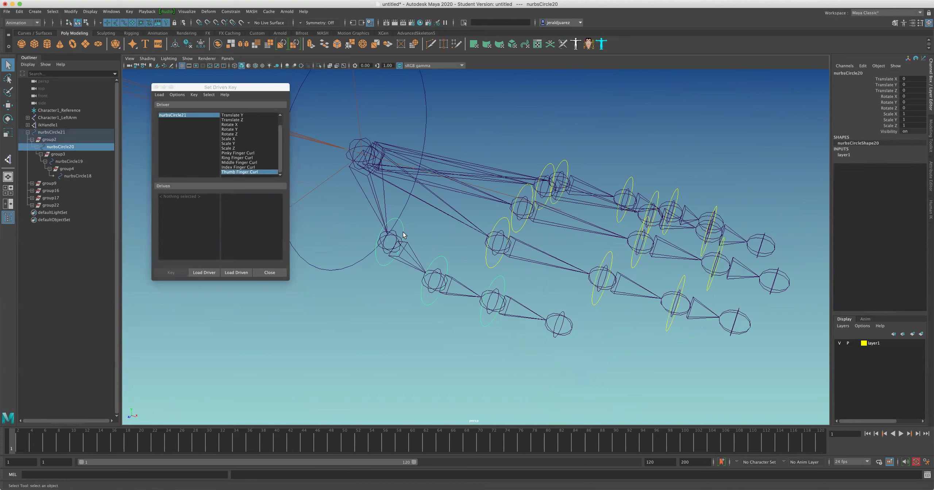
left_click(49, 139)
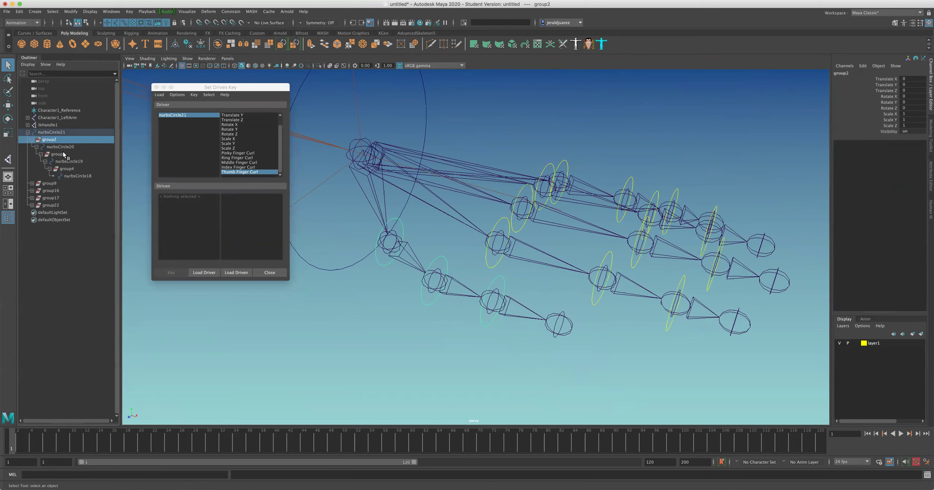
left_click(60, 154, "ctrl")
left_click(73, 169, "ctrl")
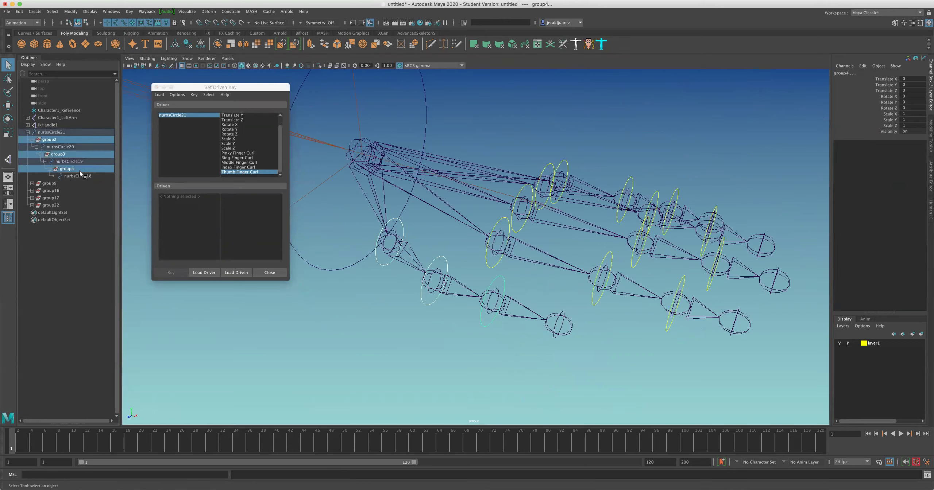
left_click(236, 272)
Choose Rotate X, Rotate Y and Rotate Z as the driven attributes of group2, group3 and group4 together.
left_click(190, 201)
left_click(189, 197)
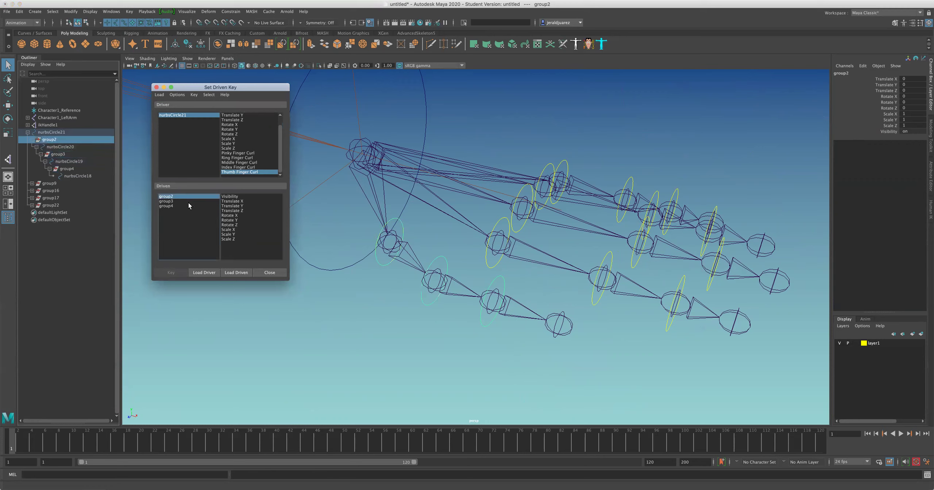
left_click(190, 205, "shift")
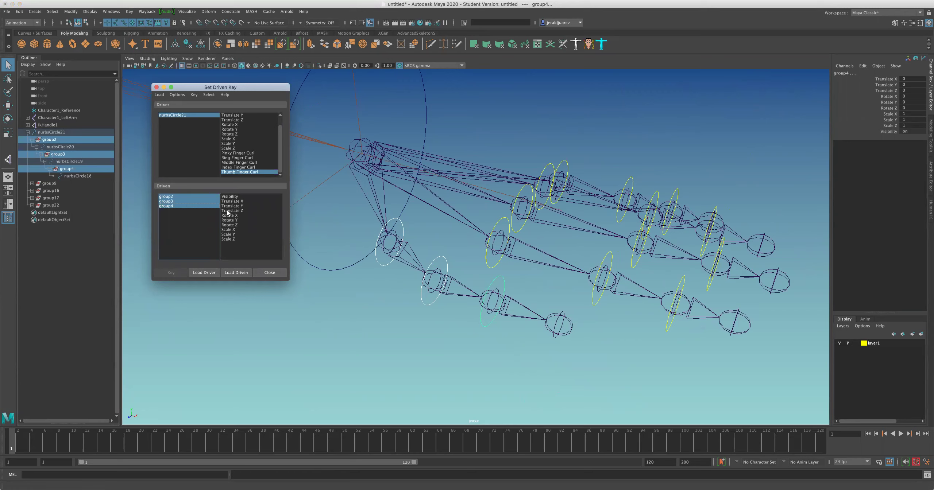
left_click_drag(227, 215, 235, 225)
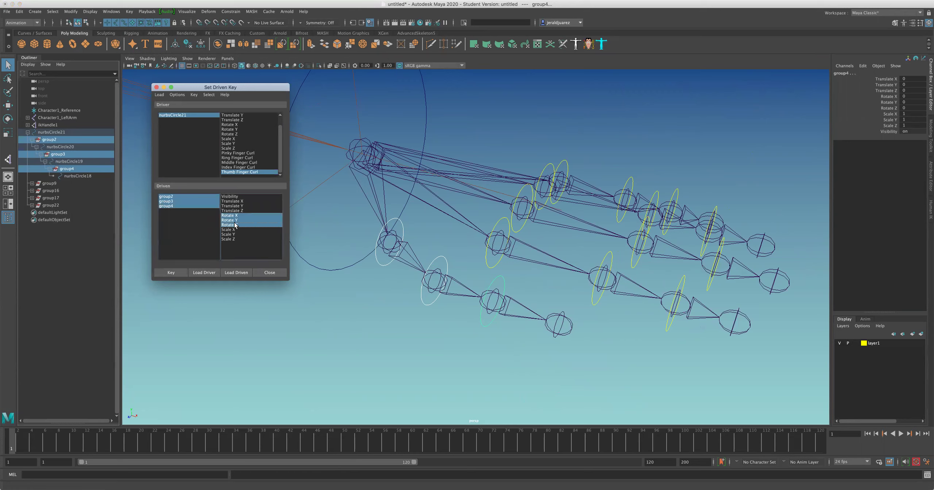
Key the rest rotation of the three thumb groups, and set the wrist control's Thumb Finger Curl to 10.
left_click(180, 274)
left_click(403, 213)
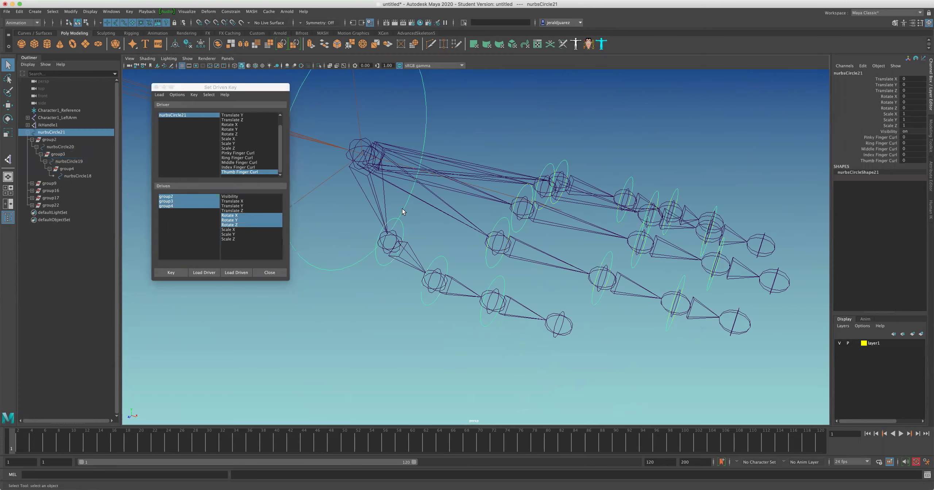
left_click(885, 160)
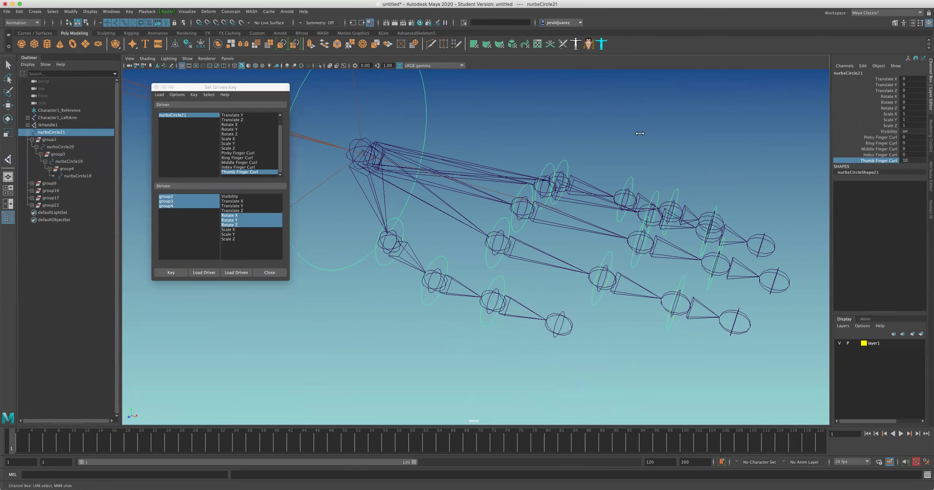
Rotate group2, group3 and group4 together to about 21.5, 36 and -17.5 degrees in X, Y and Z, and key the curled thumb pose.
left_click_drag(372, 161, 367, 153, "alt")
left_click_drag(192, 196, 192, 205)
left_click(192, 204)
left_click_drag(320, 251, 419, 262, "alt")
key("e")
left_click_drag(468, 295, 423, 226, "alt")
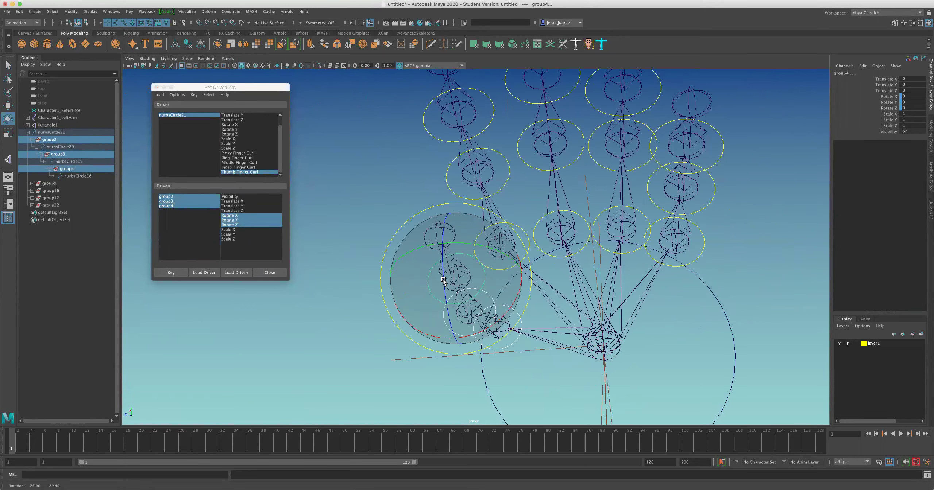
left_click_drag(475, 311, 487, 293, "alt")
left_click_drag(639, 287, 539, 267, "alt")
left_click(171, 272)
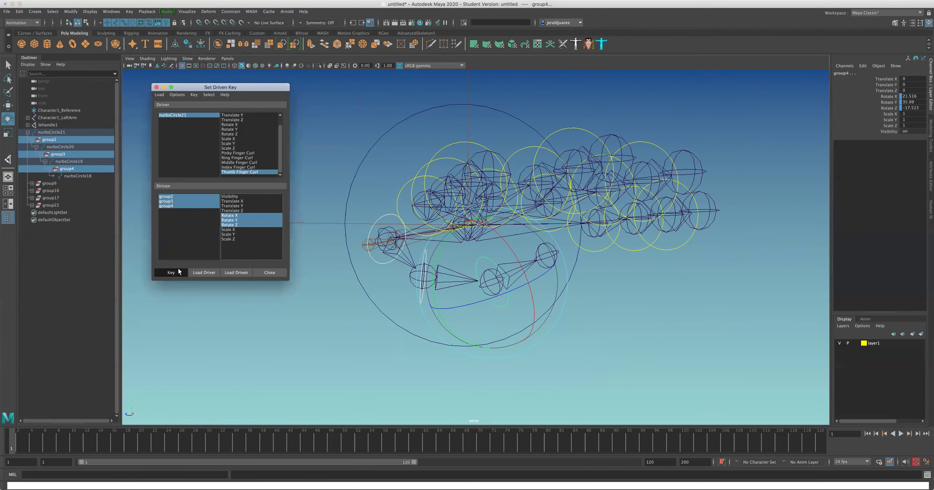
Select the wrist control and scrub its Thumb Finger Curl back to 0 to test the thumb's motion.
left_click_drag(430, 289, 500, 279, "alt")
left_click(392, 124)
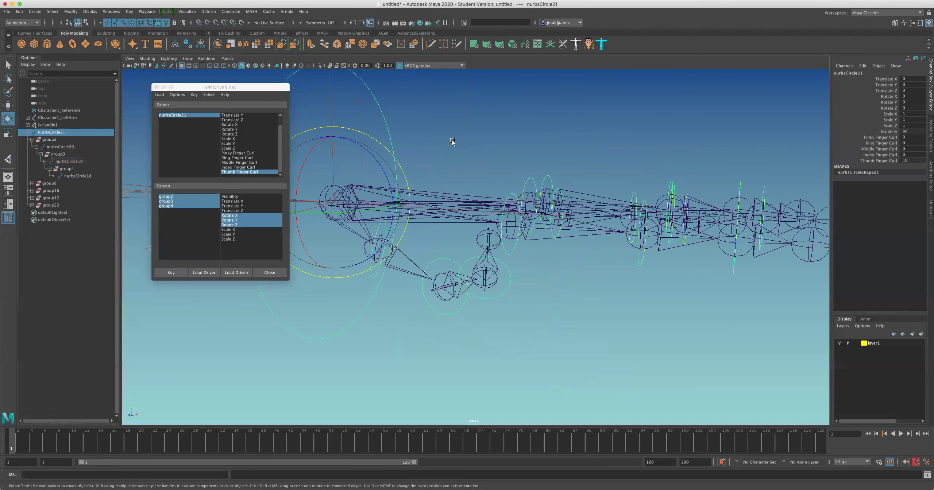
left_click(882, 161)
middle_click_drag(682, 243, 636, 266)
Set the rotation curves of group2, group3 and group4 to auto tangents in the Graph Editor, and close the editor.
left_click(112, 12)
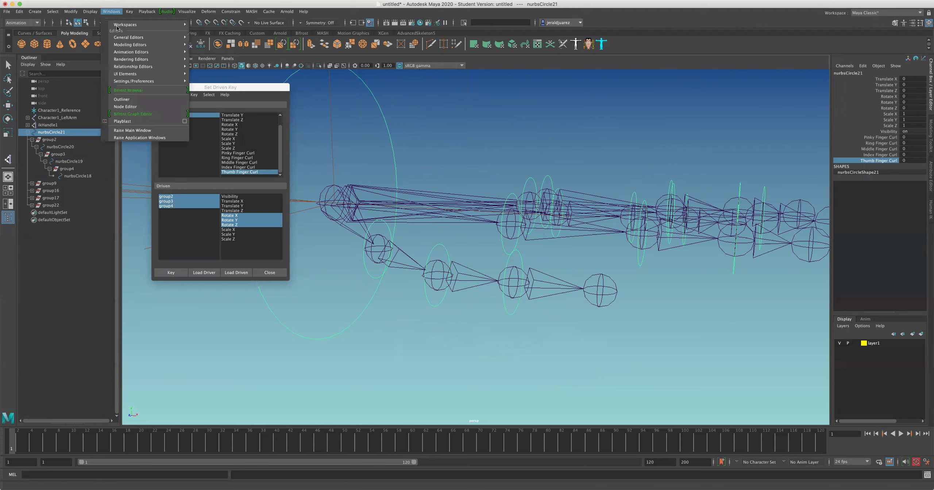
mouse_move(130, 52)
left_click(206, 52)
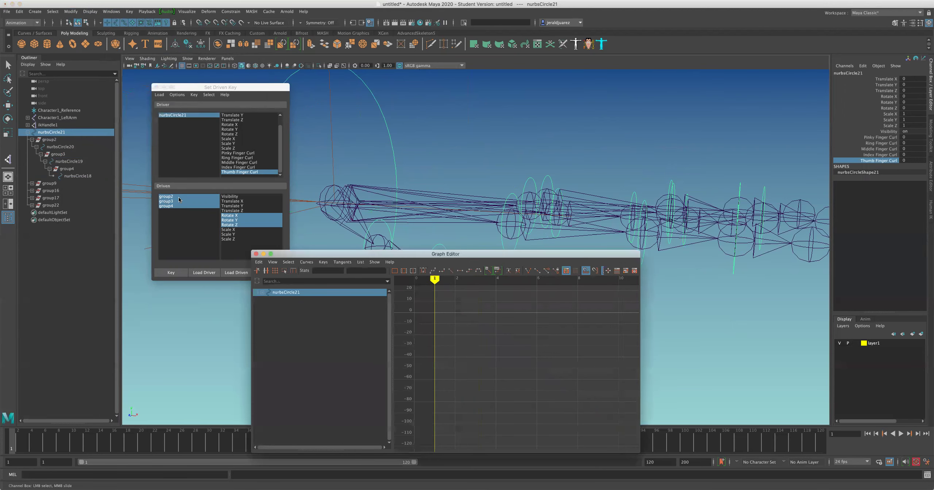
left_click_drag(179, 197, 179, 207)
scroll(454, 328, "down", 3)
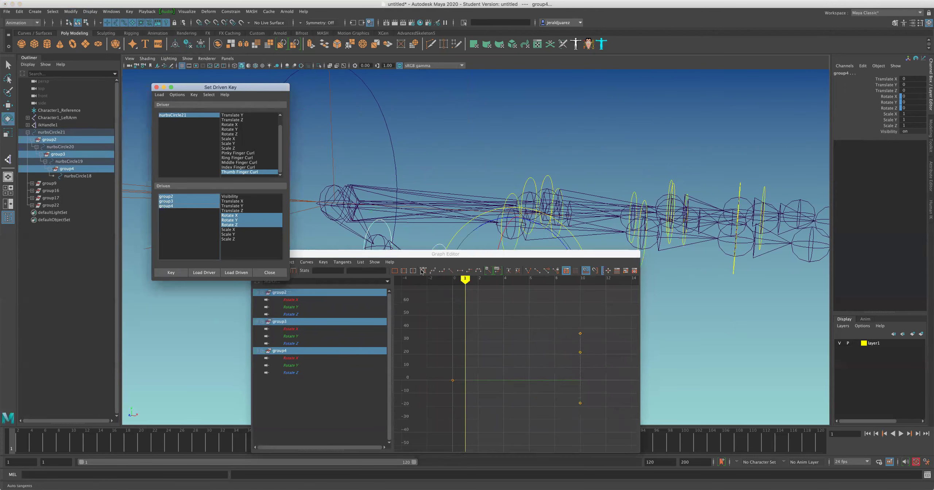
left_click(422, 271)
left_click(258, 253)
Scrub the wrist control's Thumb Finger Curl again to check the thumb's curling motion, and return it to 0.
left_click_drag(553, 314, 610, 346, "alt")
left_click(641, 348)
left_click(380, 143)
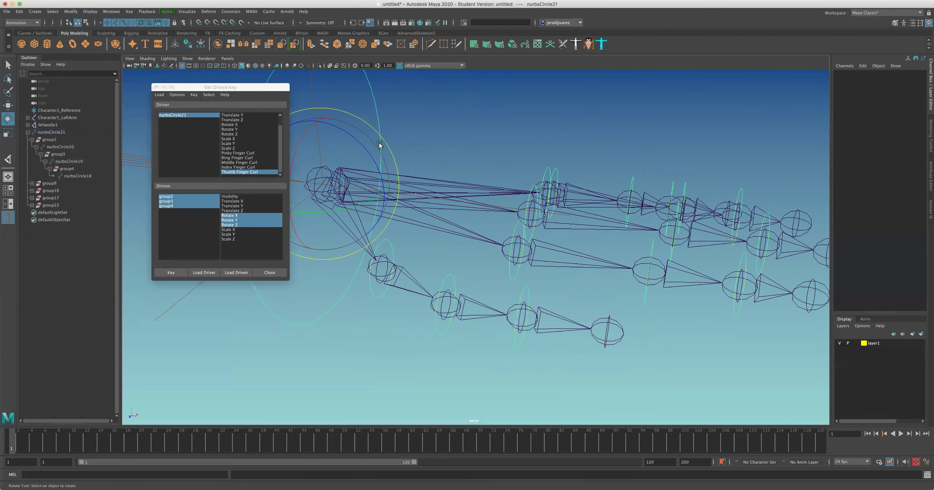
left_click(872, 162)
middle_click_drag(539, 215, 487, 245)
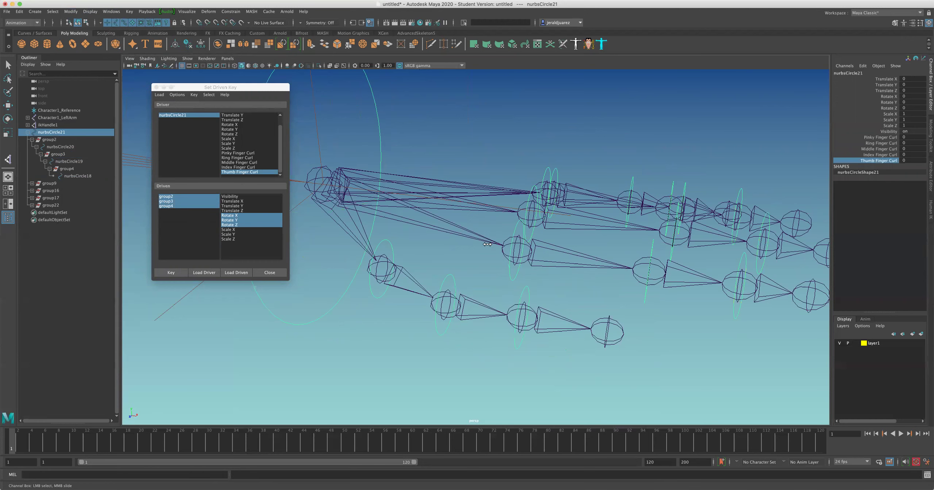
Try rotating the thumb controls nurbsCircle20, nurbsCircle19 and nurbsCircle18 together, and undo the rotation.
left_click(394, 249)
left_click(454, 276, "shift")
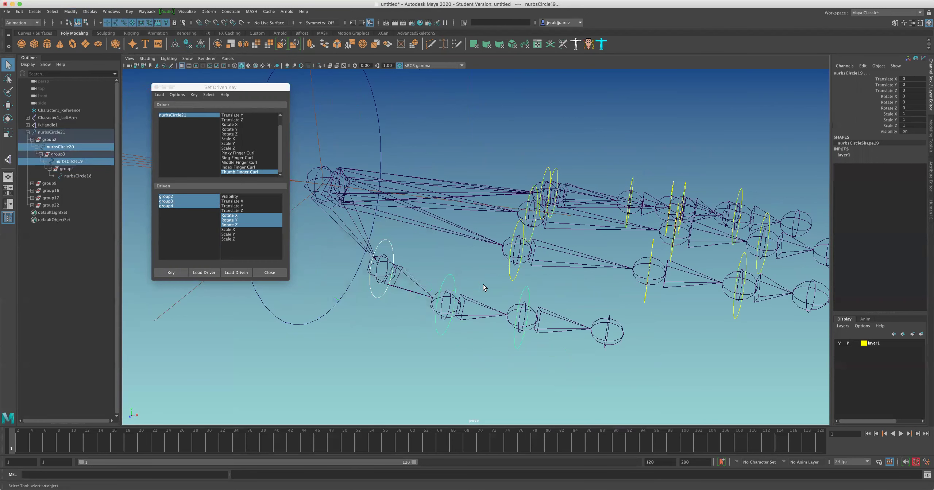
left_click(453, 277, "shift")
left_click(451, 276, "shift")
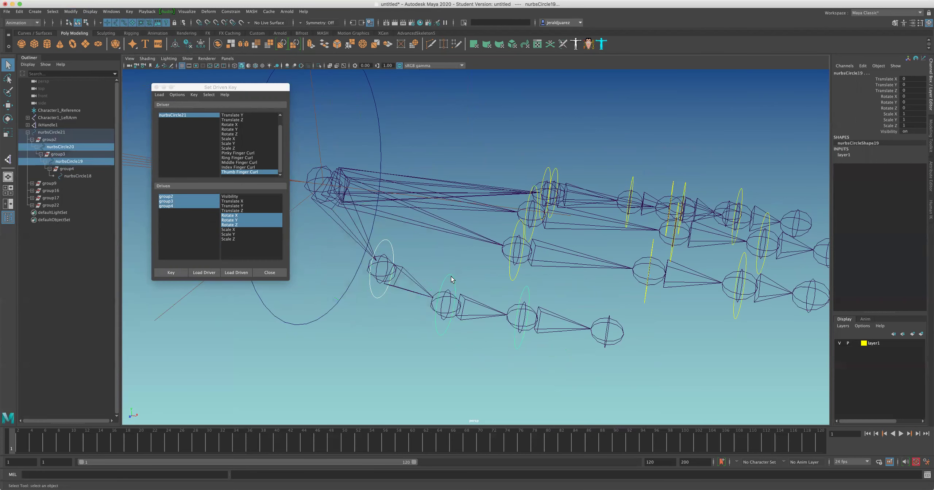
left_click(526, 294, "shift")
key("e")
left_click_drag(525, 354, 643, 316)
key("super+z")
key("q")
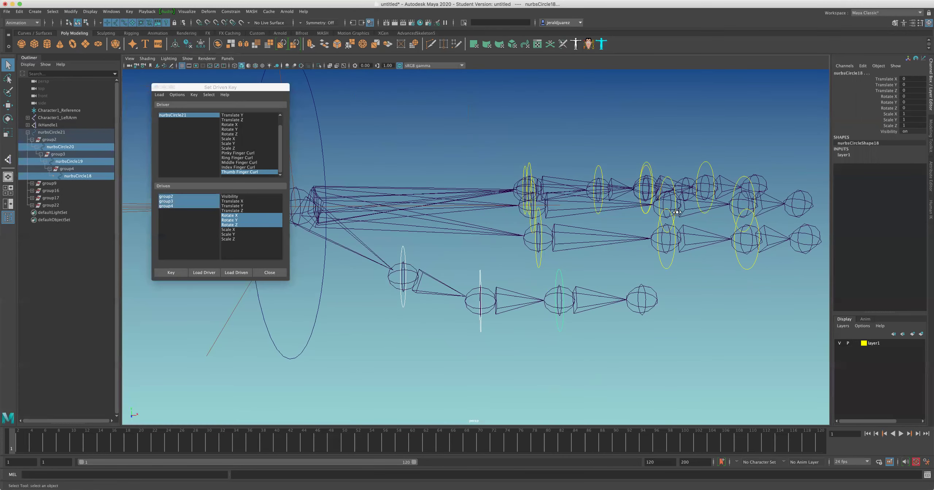
Inspect the three thumb controls by selecting them from base to tip and from tip to base, and finally select nurbsCircle20 alone.
left_click_drag(524, 159, 594, 306, "alt")
left_click(441, 288)
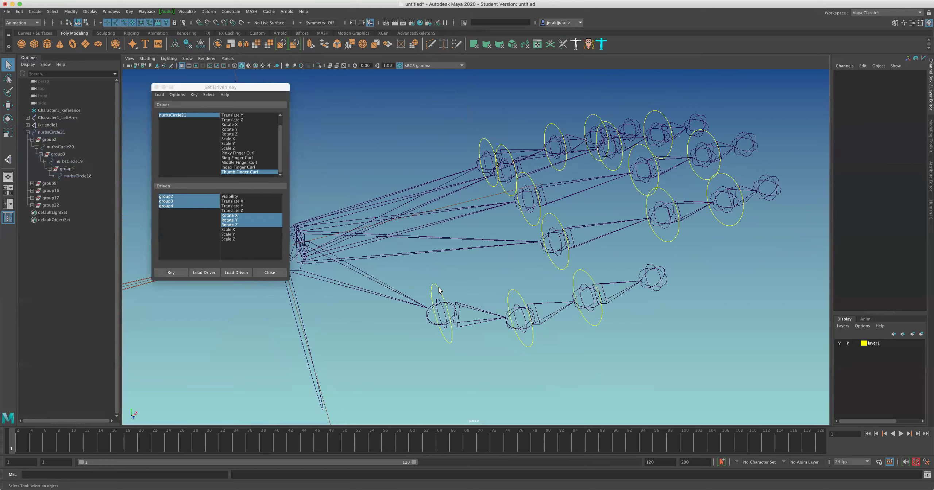
left_click(520, 295, "shift")
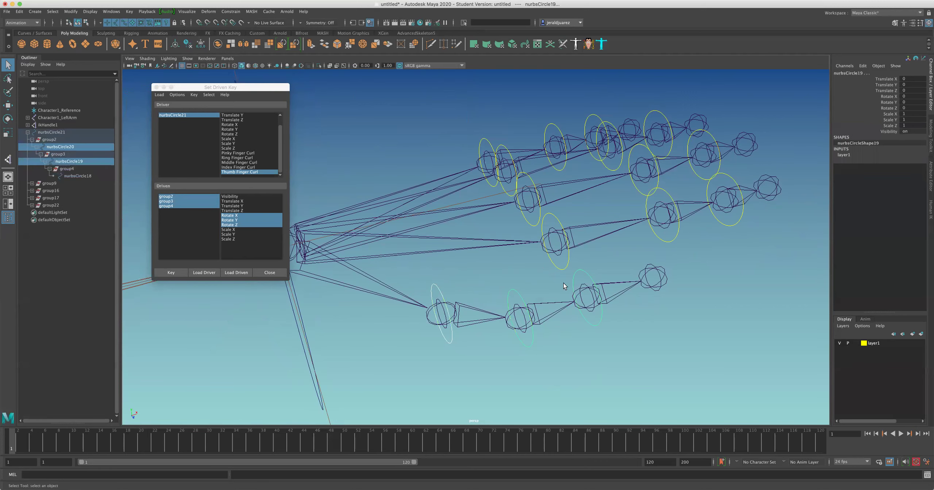
left_click(592, 280, "shift")
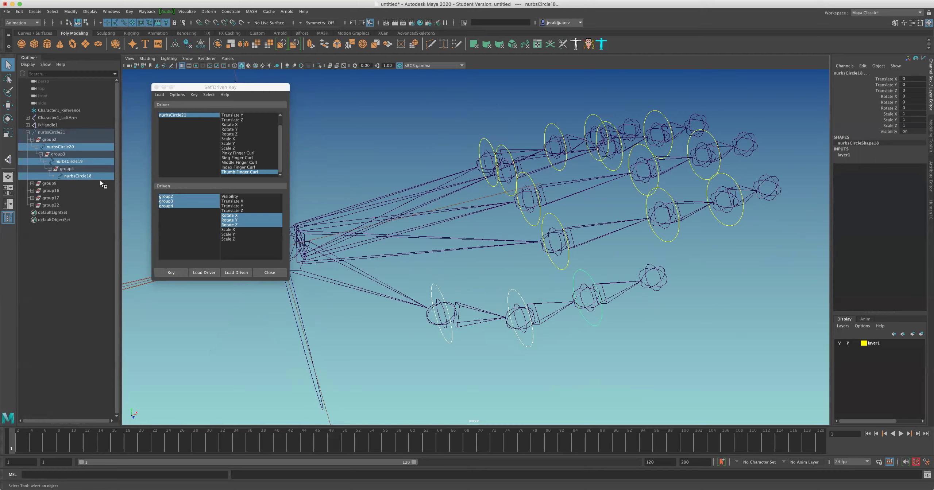
left_click(577, 282)
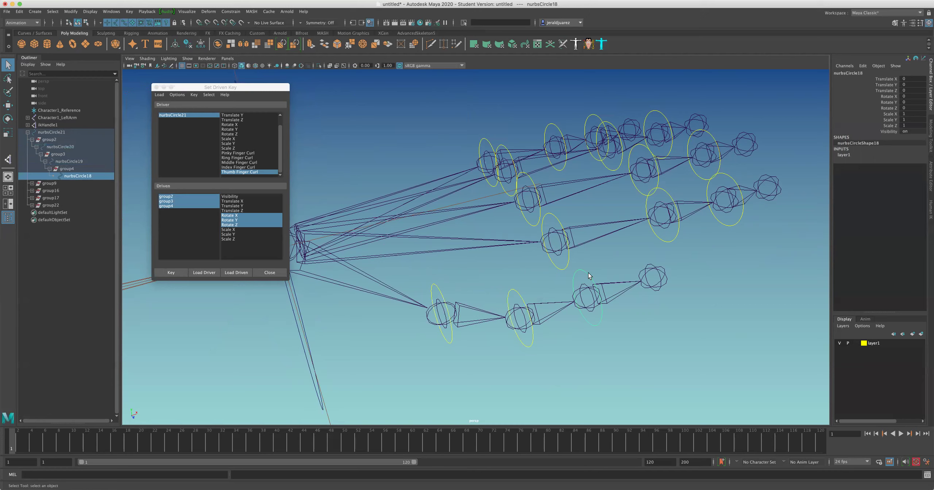
left_click(520, 297, "shift")
left_click(435, 289, "shift")
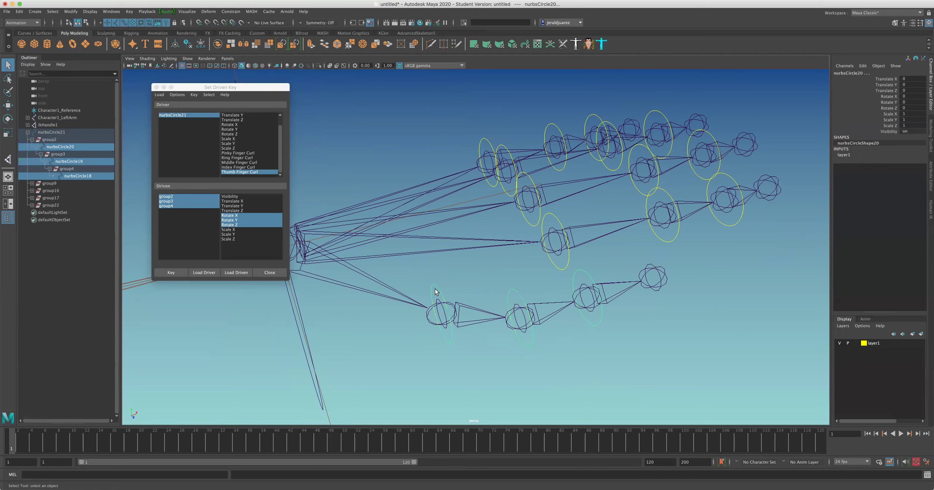
left_click(592, 279, "ctrl")
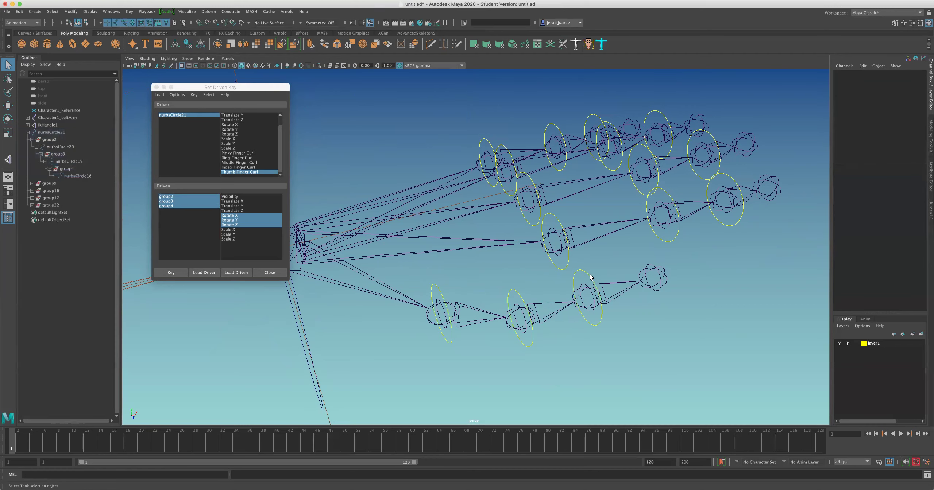
left_click(524, 301, "ctrl")
left_click(441, 296, "ctrl")
left_click(441, 296)
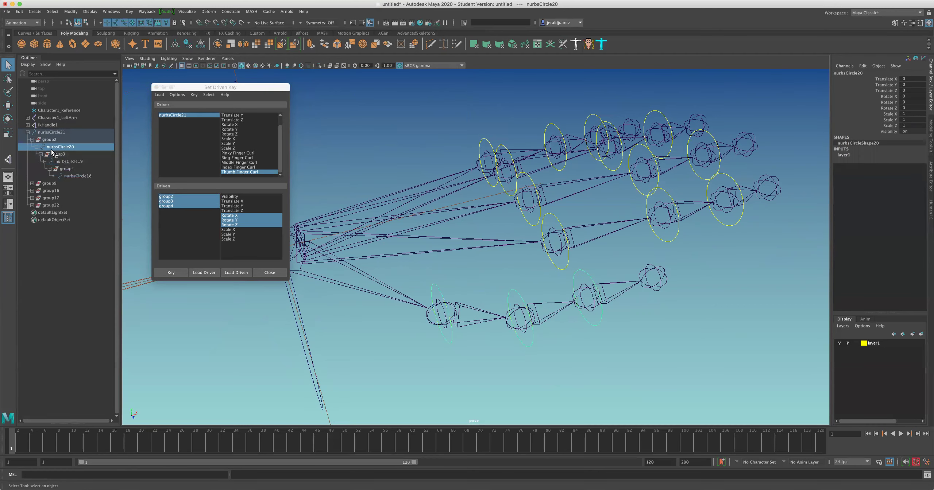
Examine the thumb hierarchy from nurbsCircle18 up to group3, checking which group each control sits under.
left_click(71, 177)
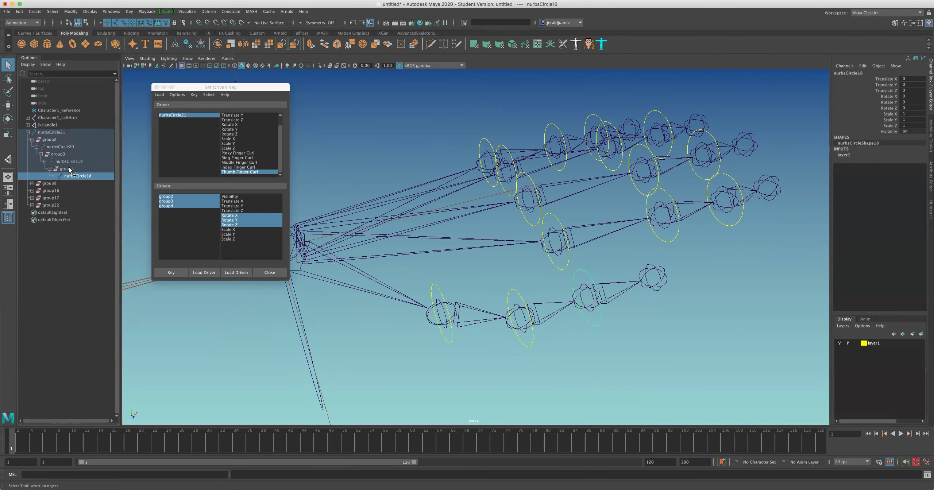
left_click(68, 168)
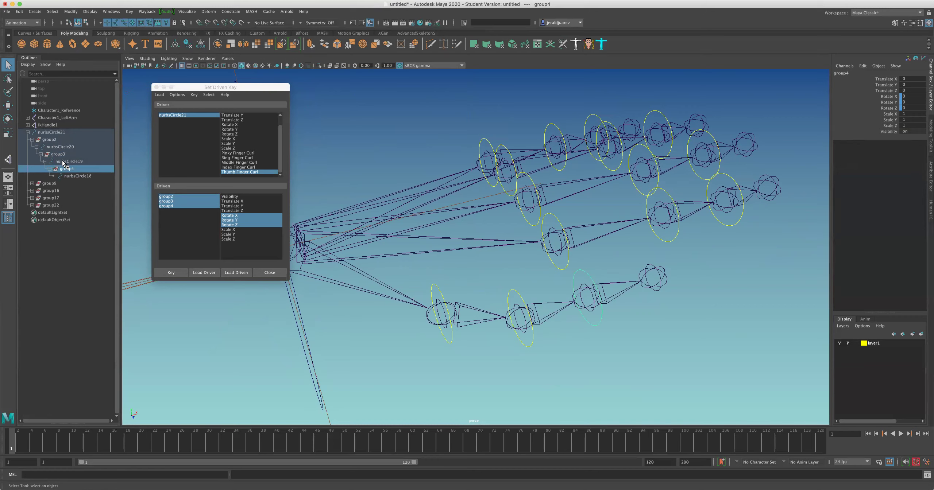
left_click(63, 161)
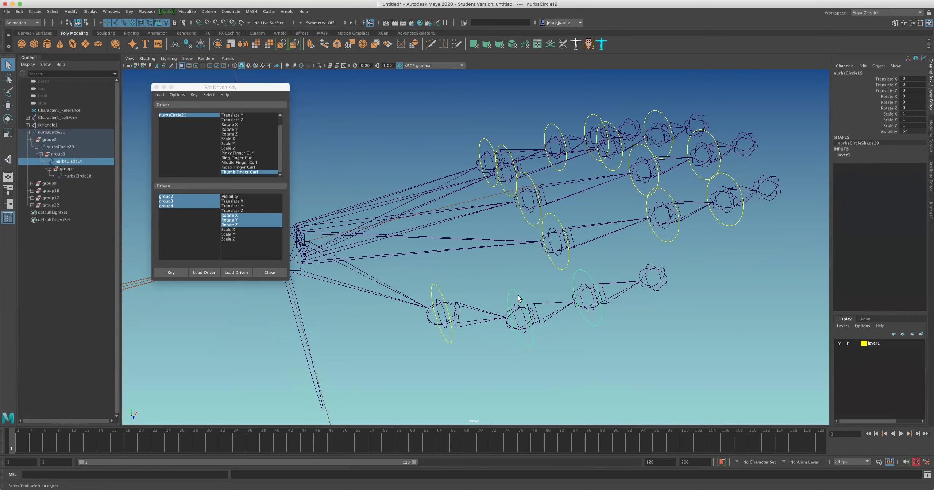
left_click(66, 167)
left_click(63, 161)
left_click(59, 155)
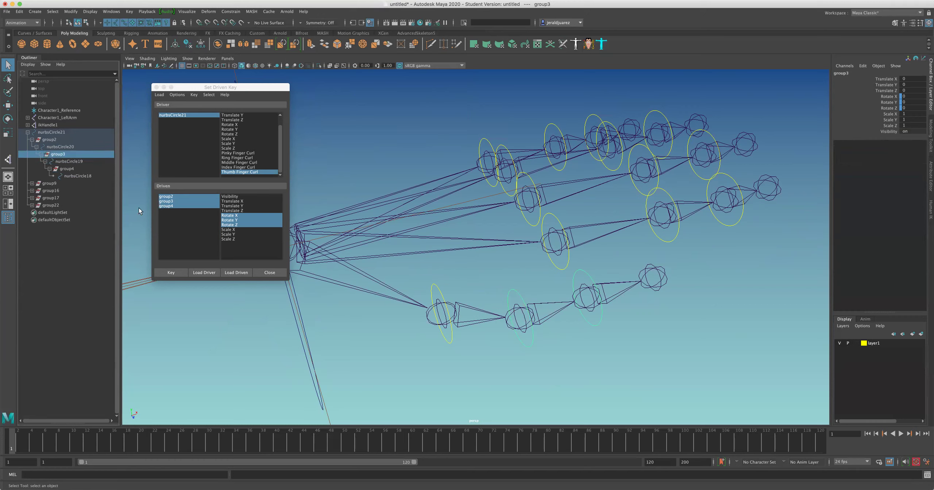
Try to parent nurbsCircle19 under group3, and inspect the remaining thumb hierarchy up to group2.
left_click(55, 161)
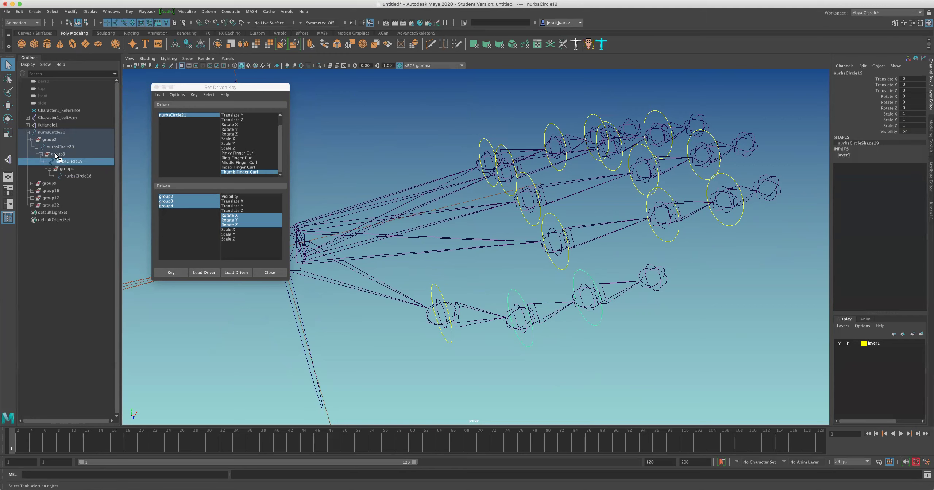
left_click_drag(58, 161, 56, 159)
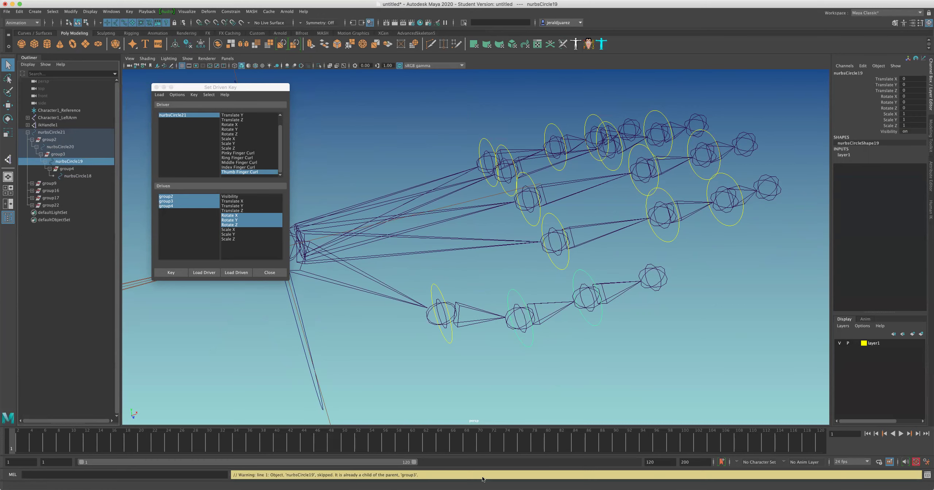
left_click(64, 154)
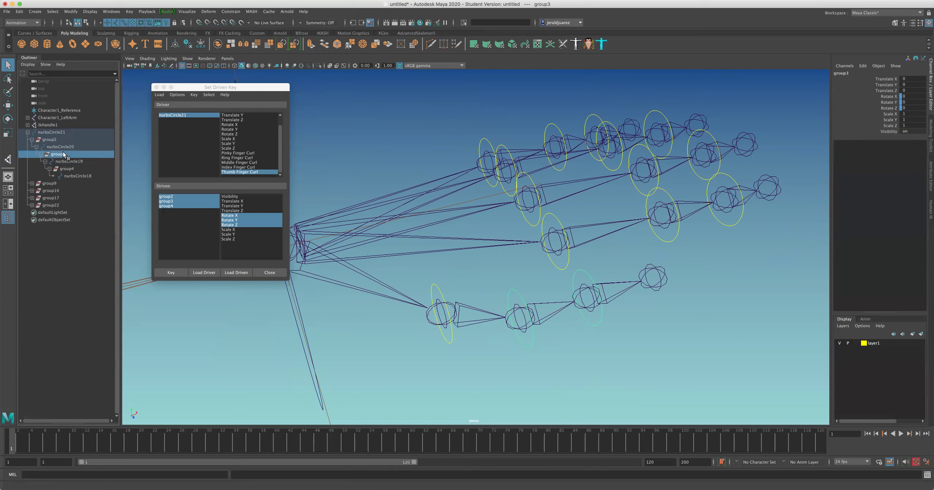
left_click(59, 147)
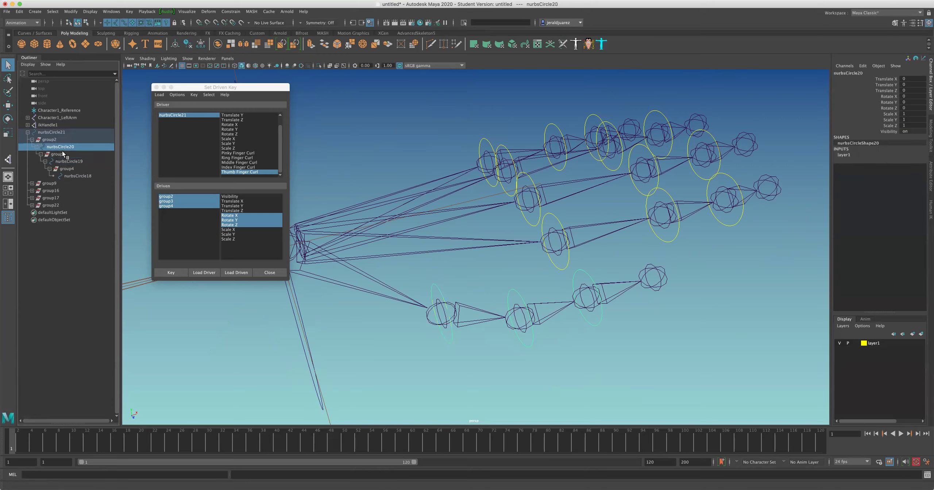
left_click(56, 154)
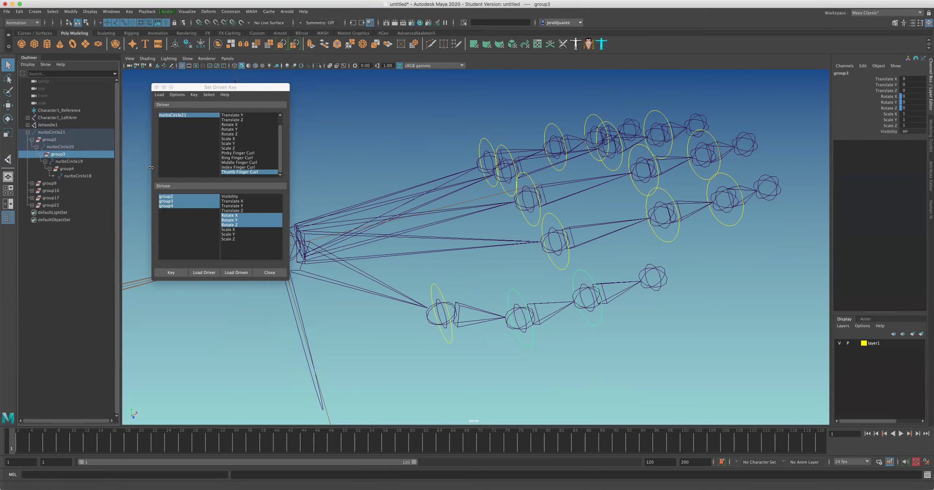
left_click(64, 147)
left_click(61, 140)
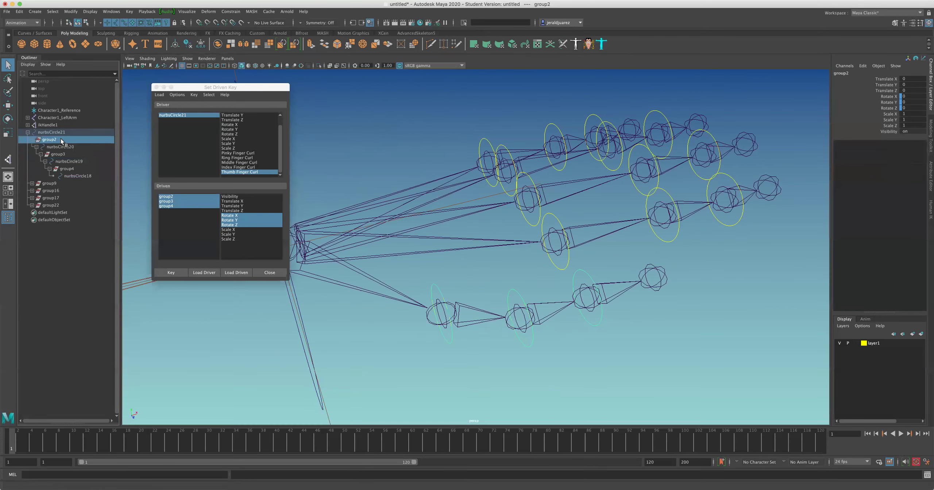
Try rotating group2 at the base of the thumb, and undo the rotation.
key("e")
left_click_drag(469, 361, 418, 367)
key("super+z")
key("w")
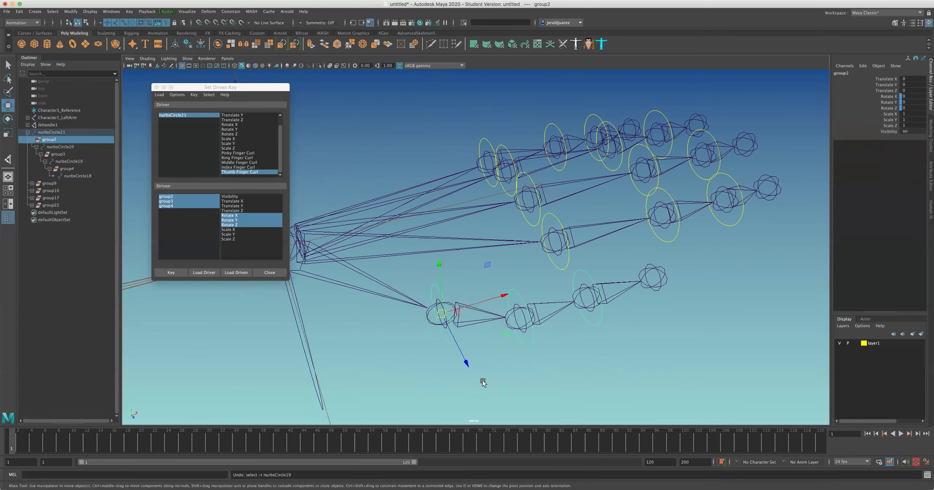
Select all three thumb controls, try curling the thumb by rotating them together, and undo the rotation.
left_click(445, 341)
left_click(530, 342, "shift")
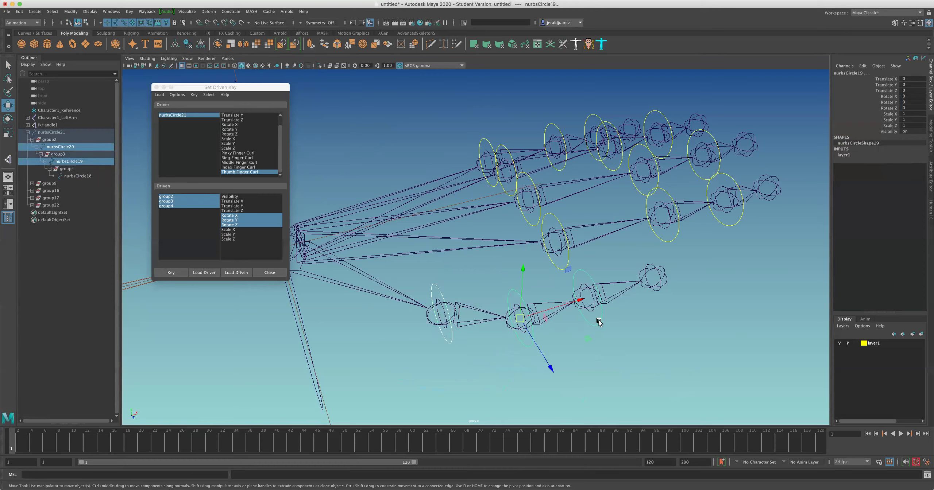
left_click(598, 322, "shift")
key("e")
left_click_drag(588, 349, 656, 299)
key("r")
right_click_drag(655, 300, 527, 330, "alt")
key("super+z")
Try rotating the three selected thumb controls by about 39 degrees around Y, and undo the rotation.
left_click_drag(524, 331, 469, 324, "alt")
key("w")
key("e")
left_click_drag(462, 290, 492, 303)
key("ctrl+z")
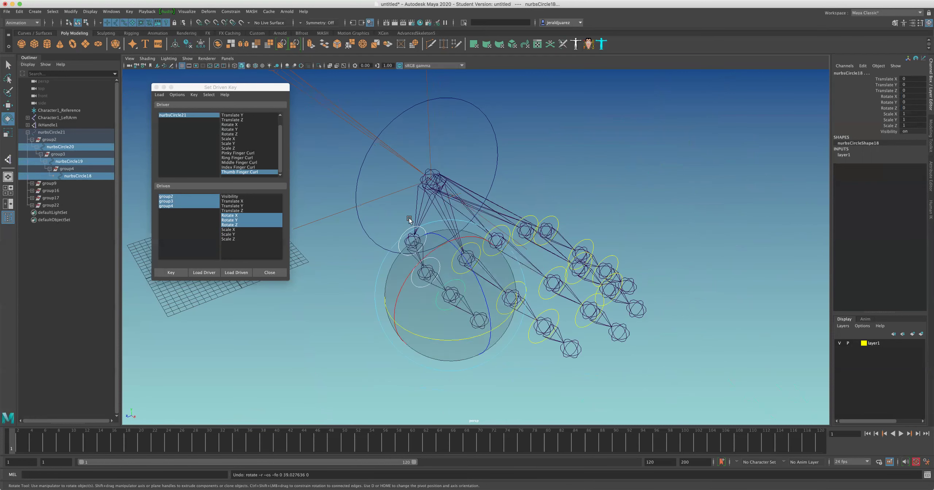
Set the wrist control's Thumb Finger Curl to 10 to view the curled thumb, keeping the wrist control selected.
left_click(394, 116)
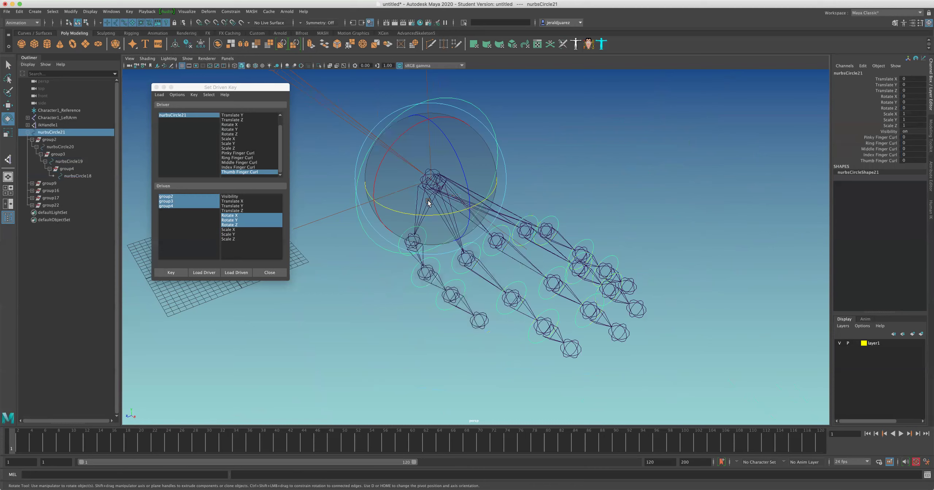
left_click(880, 161)
middle_click_drag(511, 251, 564, 239)
left_click_drag(564, 240, 359, 300, "alt")
left_click(499, 269)
left_click(499, 269)
key("super+z")
key("super+z")
key("z")
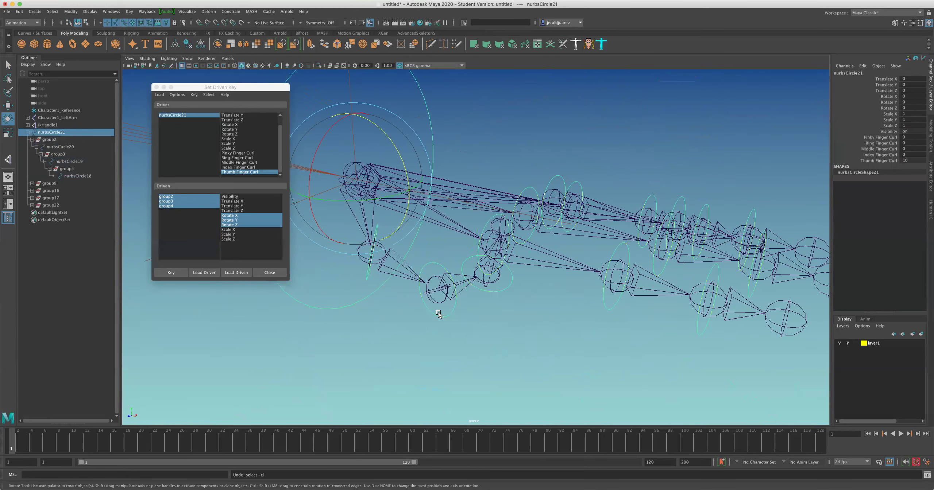